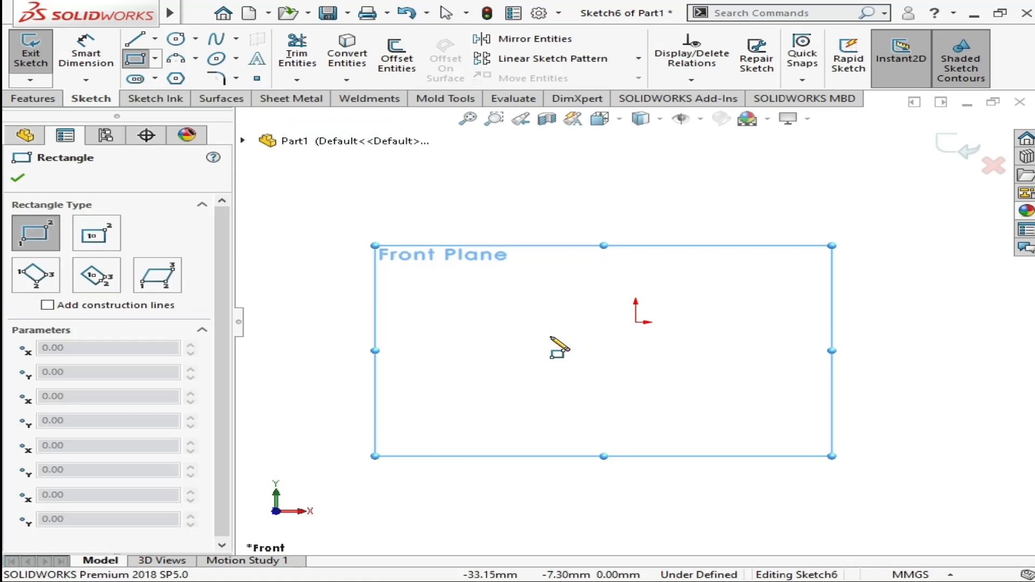
Sketch a corner rectangle on the Front Plane, just below the origin
{"action": "left_click", "coordinate": [549, 337]}
{"action": "left_click", "coordinate": [705, 433]}
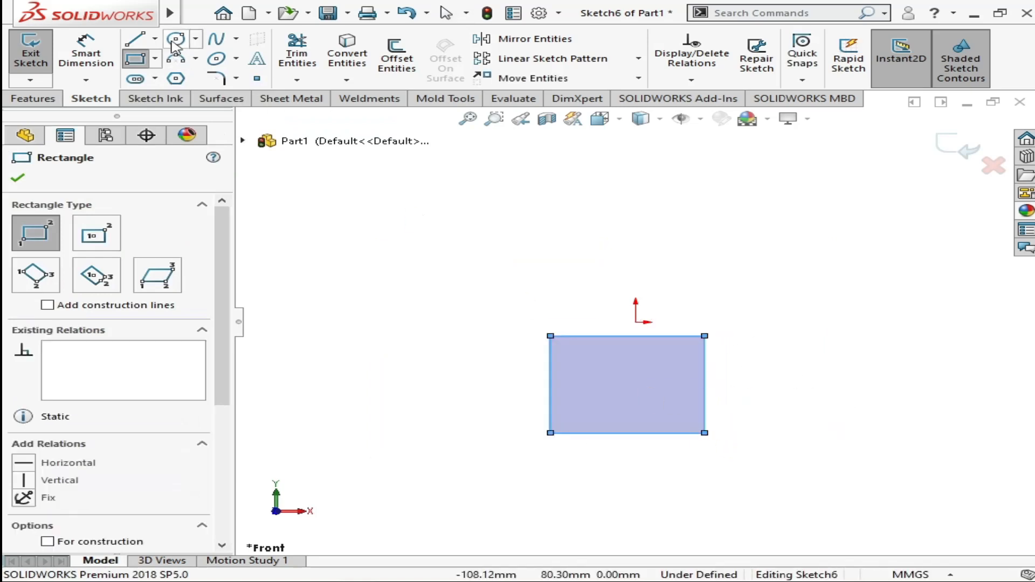
{"action": "left_click", "coordinate": [18, 179]}
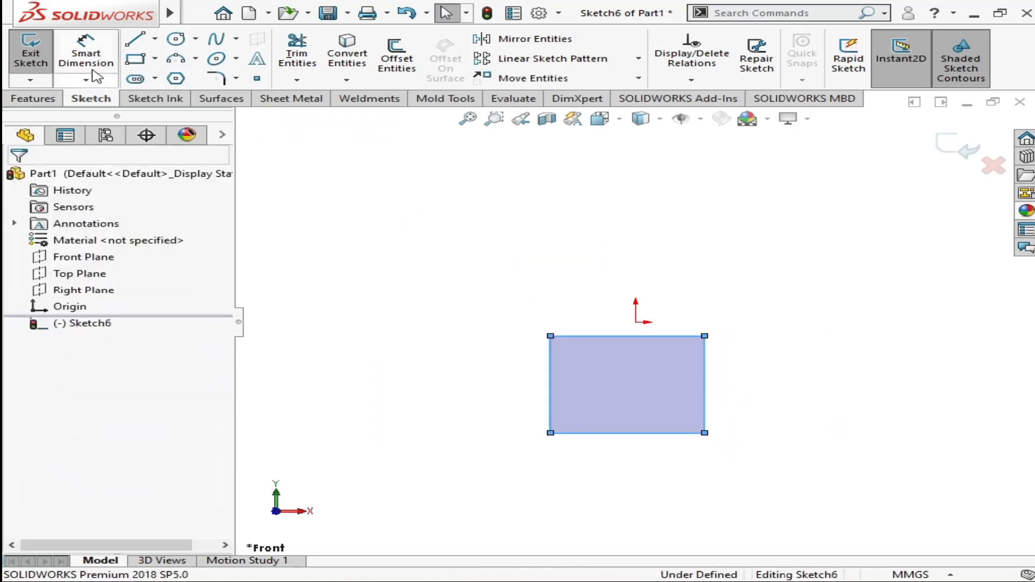
Start a blind boss extrusion of the rectangle from the sketch plane with its direction reversed
{"action": "left_click", "coordinate": [39, 102]}
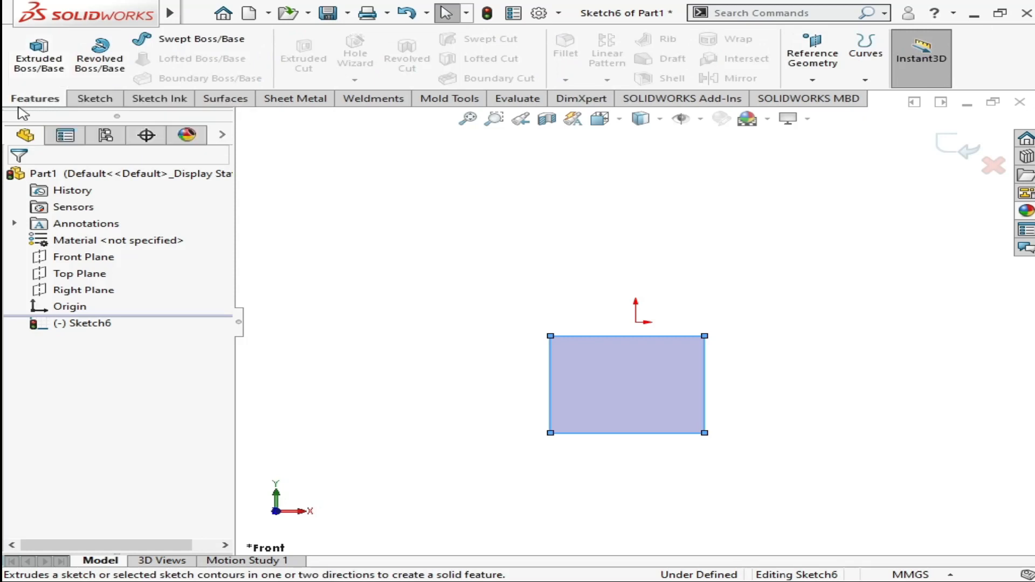
{"action": "left_click", "coordinate": [88, 98]}
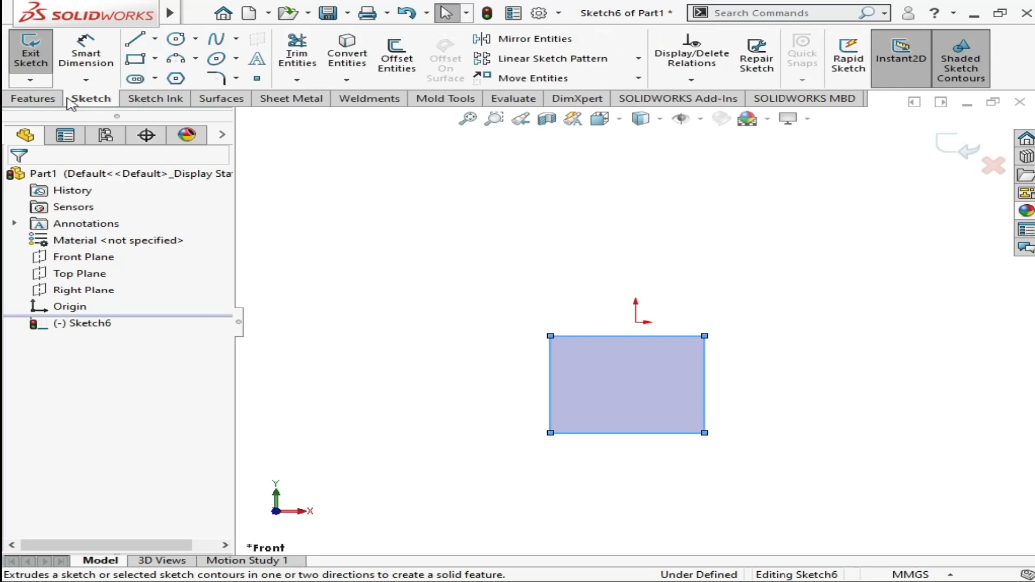
{"action": "left_click", "coordinate": [34, 98]}
{"action": "left_click", "coordinate": [33, 69]}
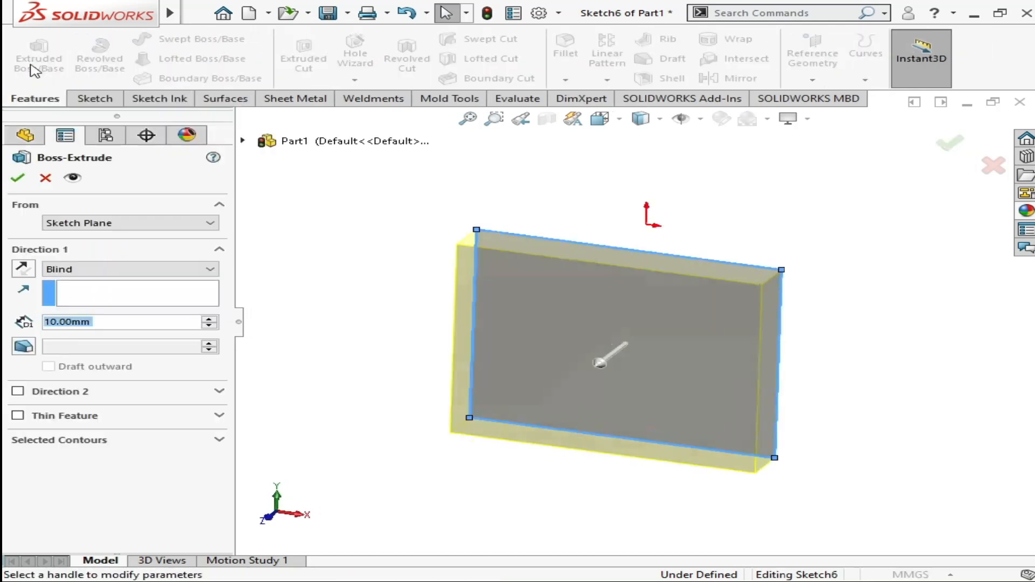
{"action": "left_click", "coordinate": [368, 399]}
{"action": "key", "text": "Right"}
{"action": "key", "text": "Right"}
{"action": "key", "text": "Up"}
{"action": "key", "text": "Up"}
{"action": "key", "text": "Up"}
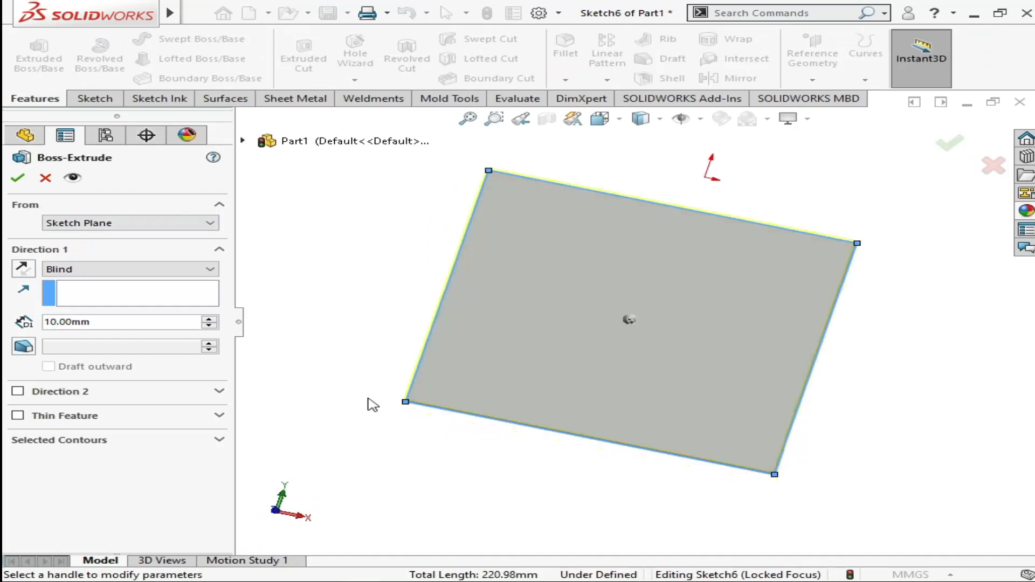
{"action": "key", "text": "Down"}
{"action": "key", "text": "Down"}
{"action": "key", "text": "Down"}
{"action": "key", "text": "Down"}
{"action": "key", "text": "Down"}
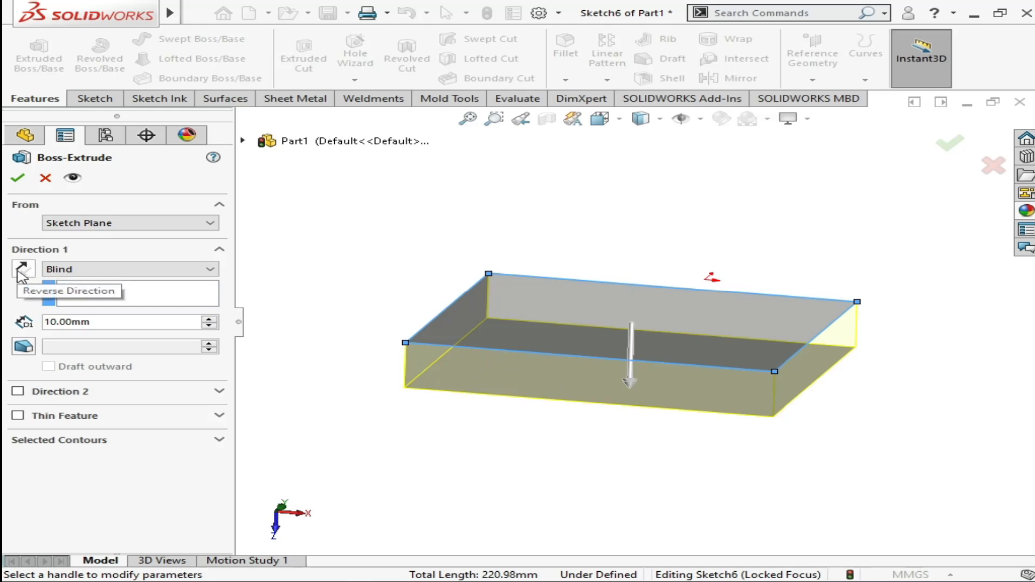
{"action": "left_click", "coordinate": [22, 273]}
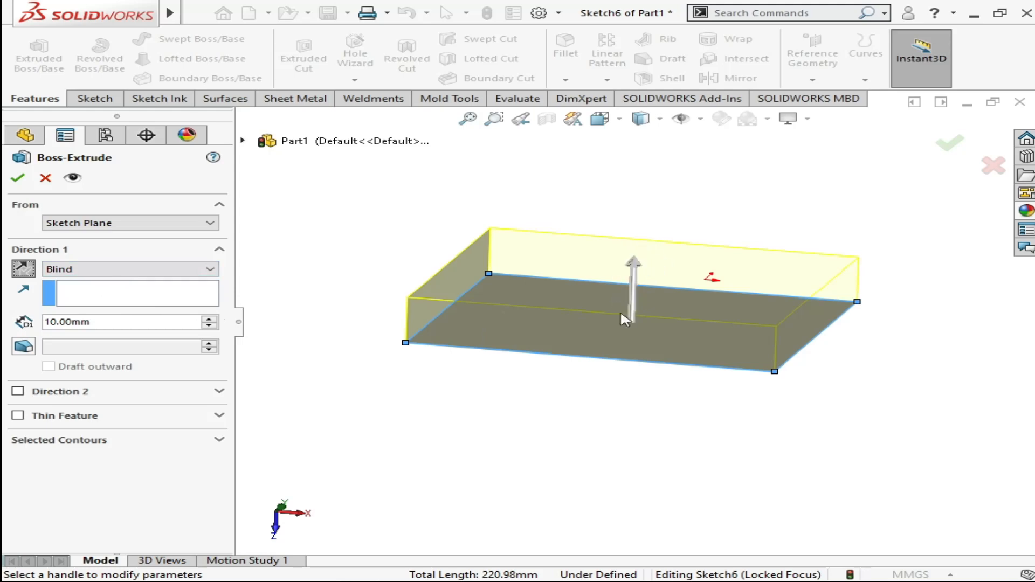
Stretch the extrusion preview to a 22 mm depth and refine the depth to 22.2 mm
{"action": "middle_click_drag", "start_coordinate": [621, 244], "coordinate": [619, 271]}
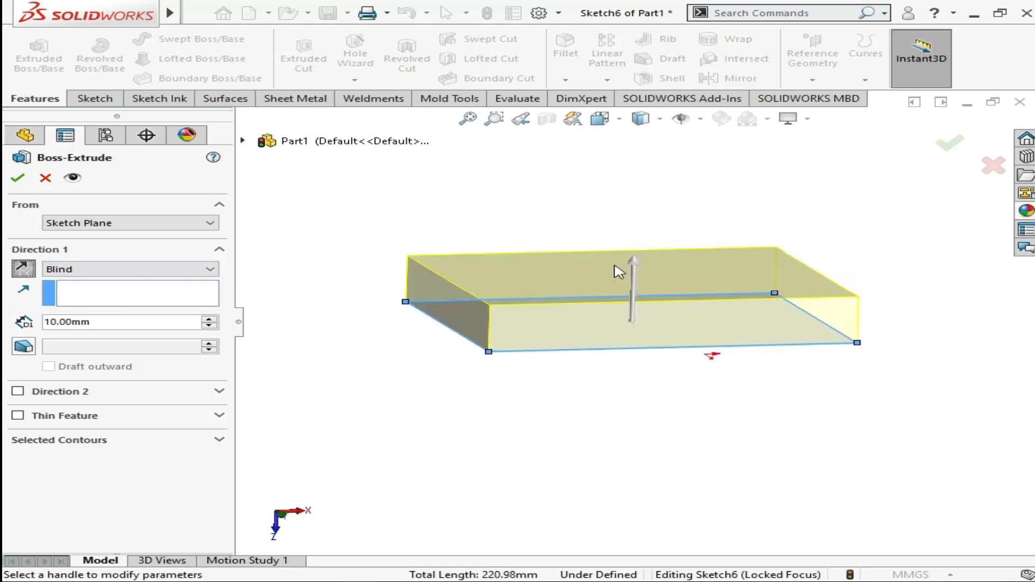
{"action": "mouse_move", "coordinate": [635, 275]}
{"action": "left_mouse_down"}
{"action": "mouse_move", "coordinate": [635, 179]}
{"action": "mouse_move", "coordinate": [615, 251]}
{"action": "mouse_move", "coordinate": [635, 189]}
{"action": "mouse_move", "coordinate": [621, 229]}
{"action": "left_mouse_up"}
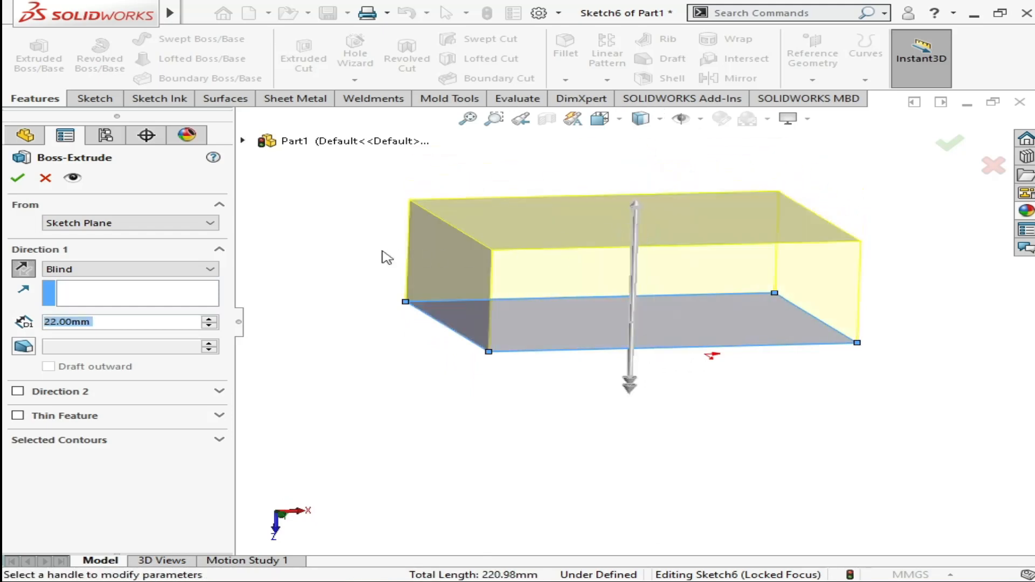
{"action": "left_click", "coordinate": [102, 323]}
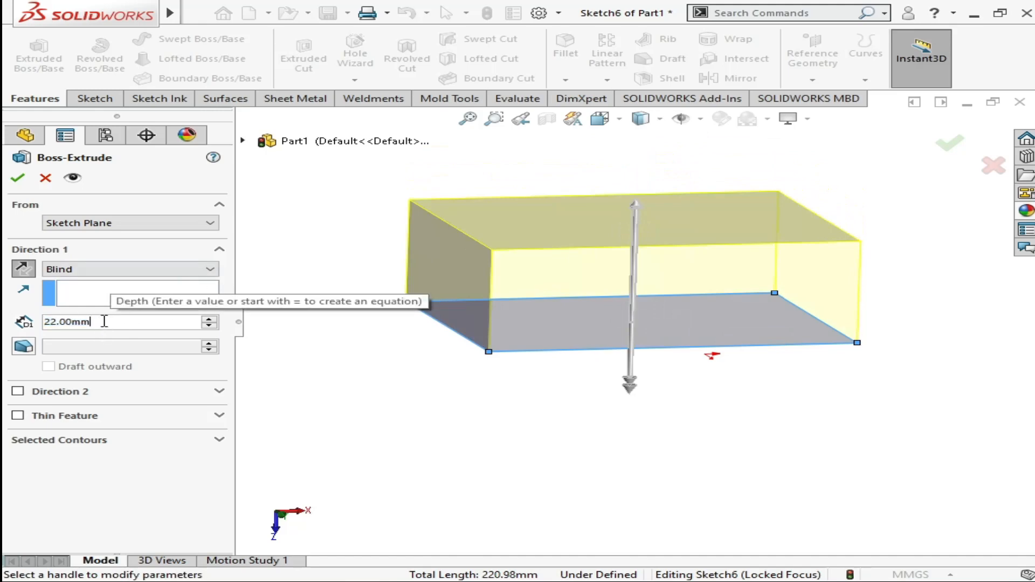
{"action": "left_click_drag", "start_coordinate": [104, 322], "coordinate": [24, 323]}
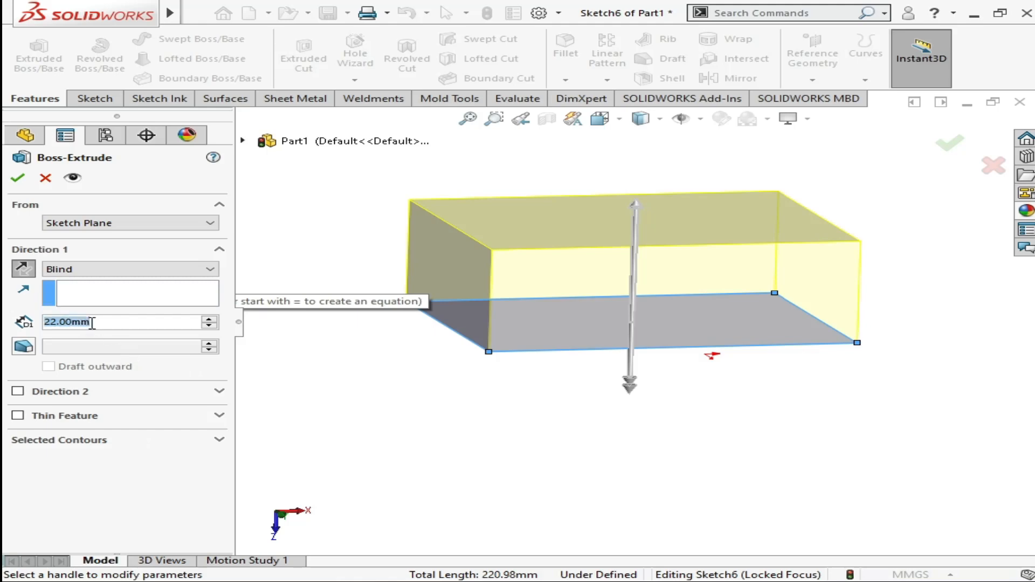
{"action": "left_click", "coordinate": [49, 322]}
{"action": "left_click_drag", "start_coordinate": [94, 322], "coordinate": [31, 321]}
{"action": "type", "text": "22"}
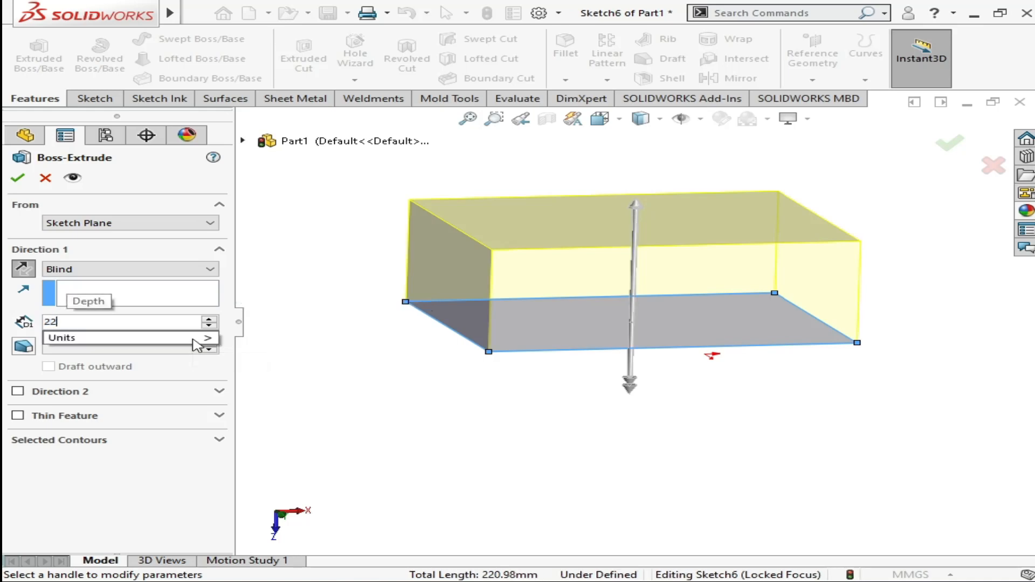
{"action": "type", "text": ".2"}
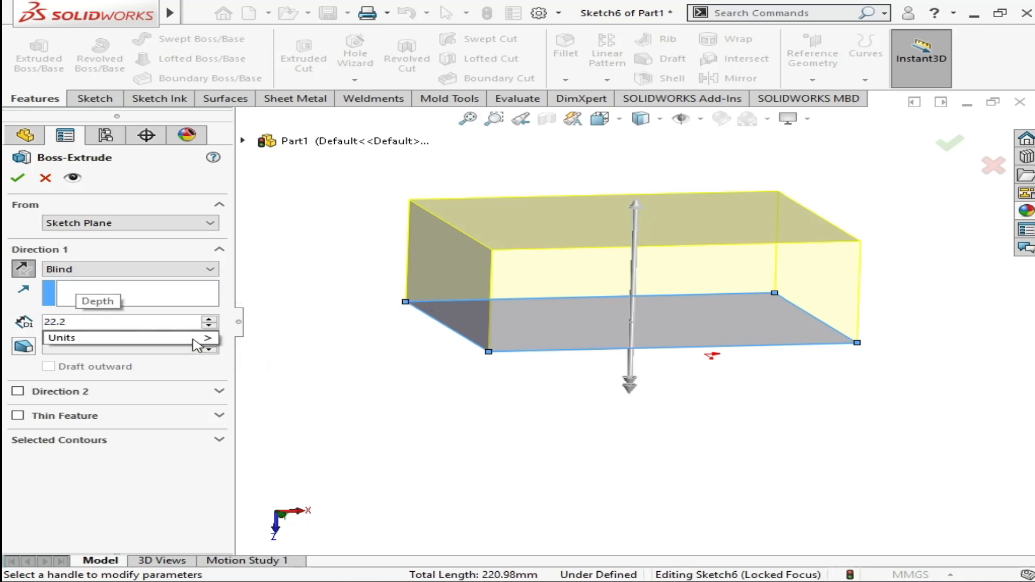
{"action": "key", "text": "Return"}
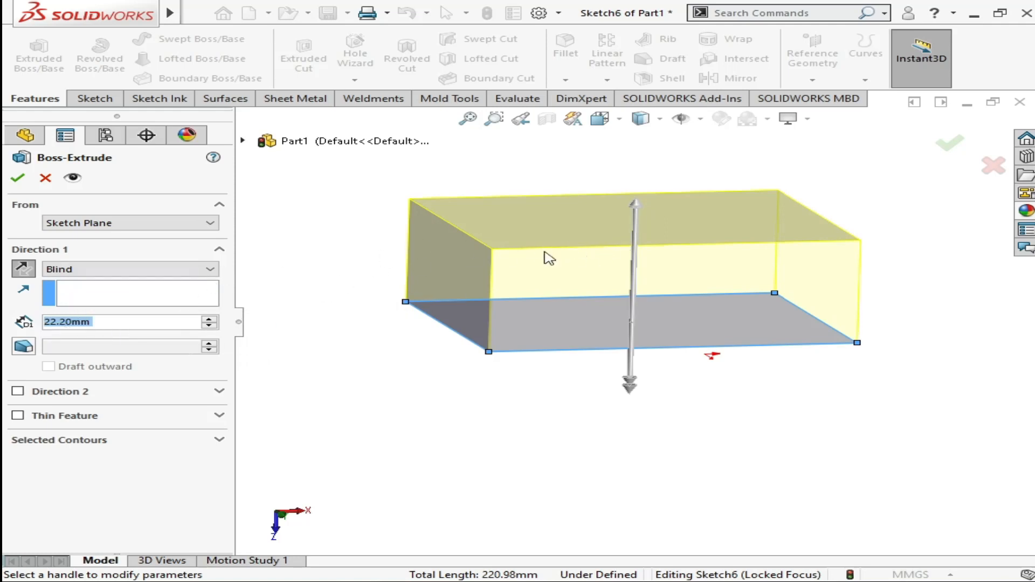
Set the extrusion depth to 55.95 mm and create the solid block
{"action": "left_click", "coordinate": [102, 322]}
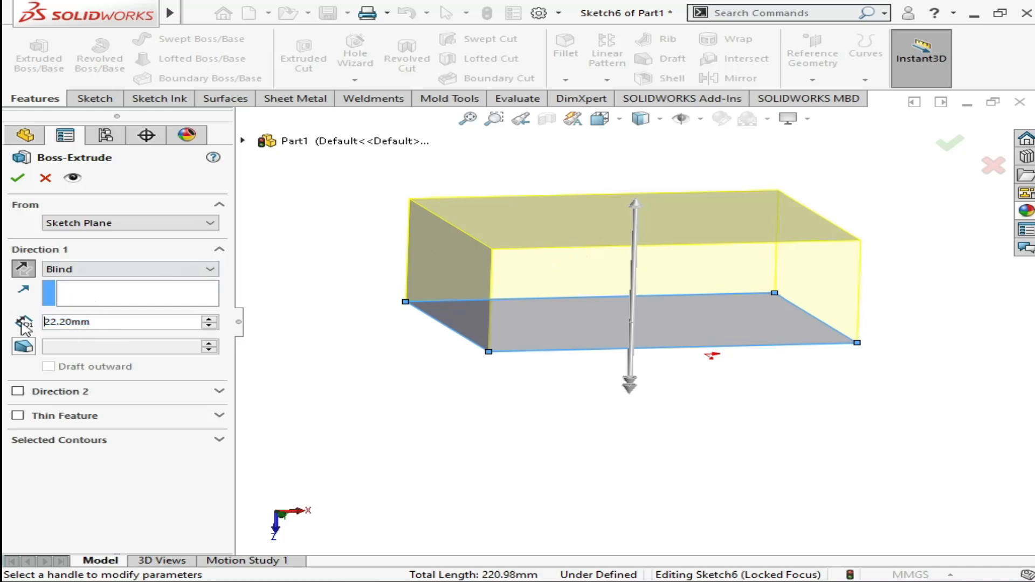
{"action": "left_click_drag", "start_coordinate": [93, 322], "coordinate": [39, 322]}
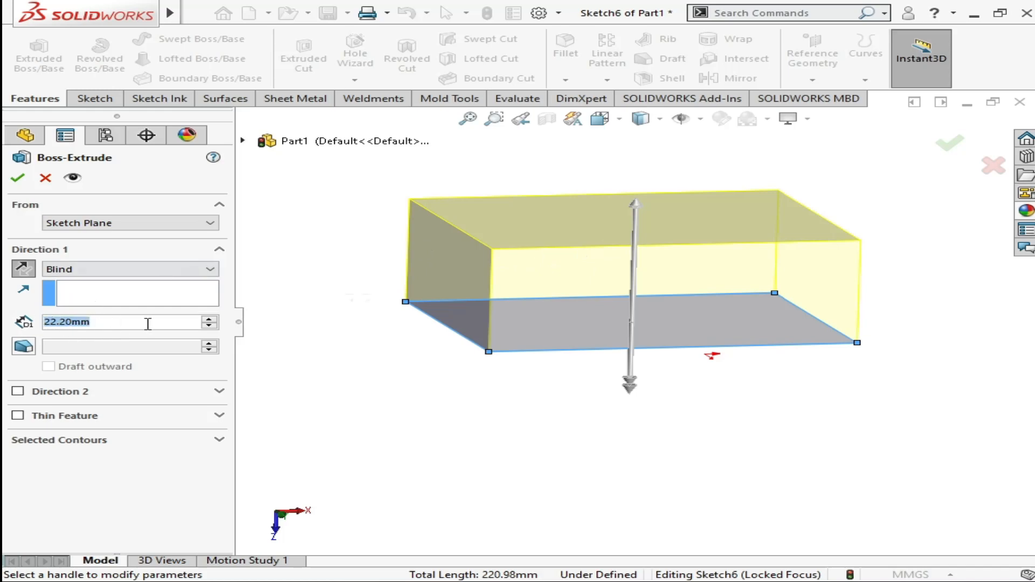
{"action": "type", "text": "55.9"}
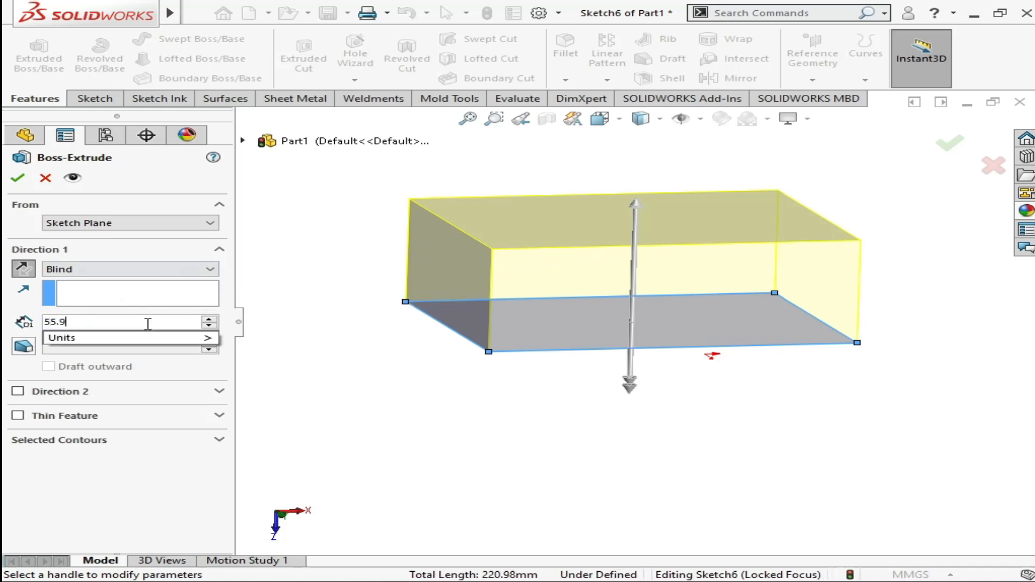
{"action": "type", "text": "5"}
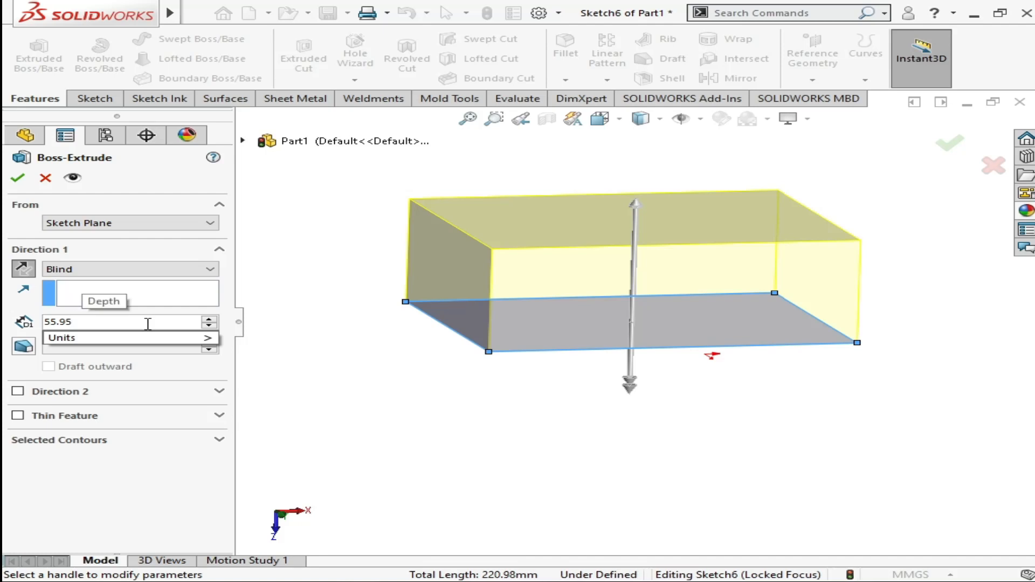
{"action": "key", "text": "Return"}
{"action": "scroll", "coordinate": [662, 283], "scroll_direction": "up", "scroll_amount": 2}
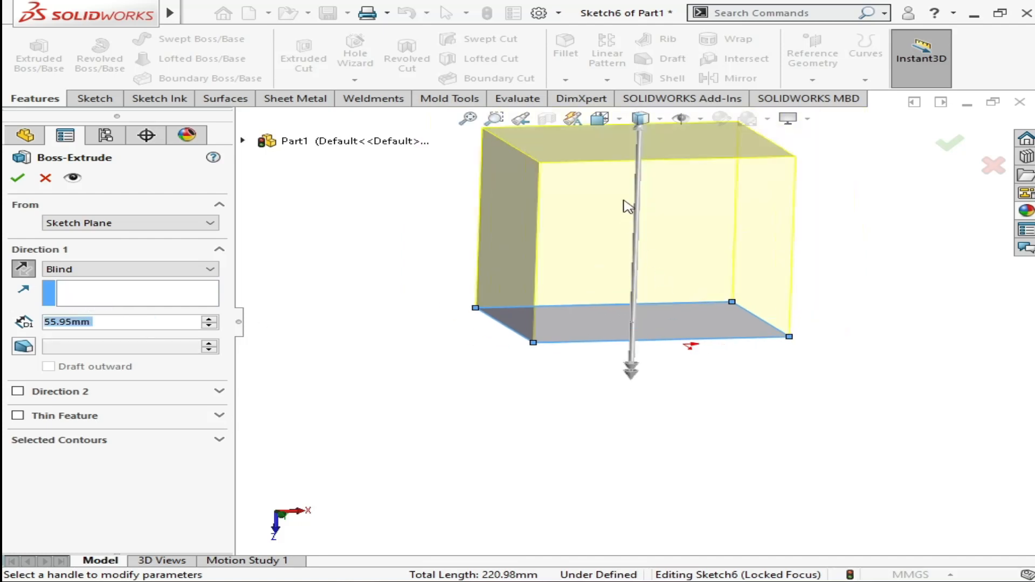
{"action": "scroll", "coordinate": [624, 201], "scroll_direction": "up", "scroll_amount": 1}
{"action": "scroll", "coordinate": [659, 203], "scroll_direction": "down", "scroll_amount": 1}
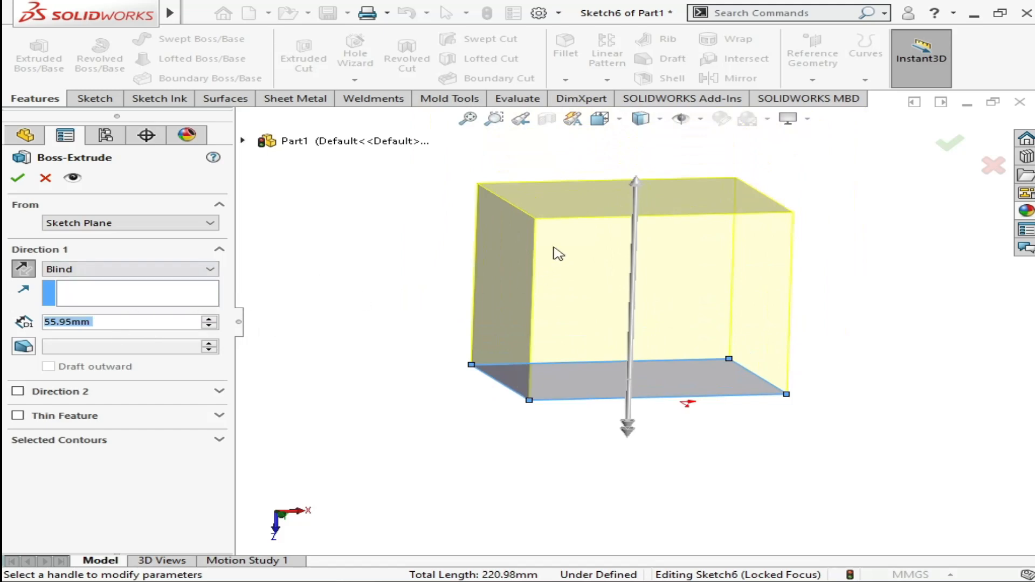
{"action": "scroll", "coordinate": [617, 238], "scroll_direction": "down", "scroll_amount": 2}
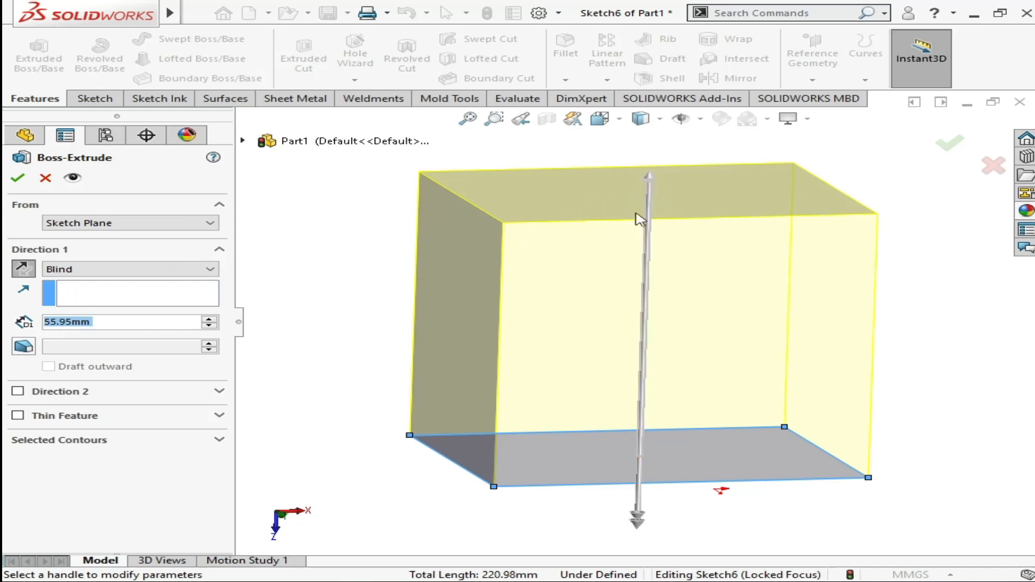
{"action": "left_click", "coordinate": [102, 322]}
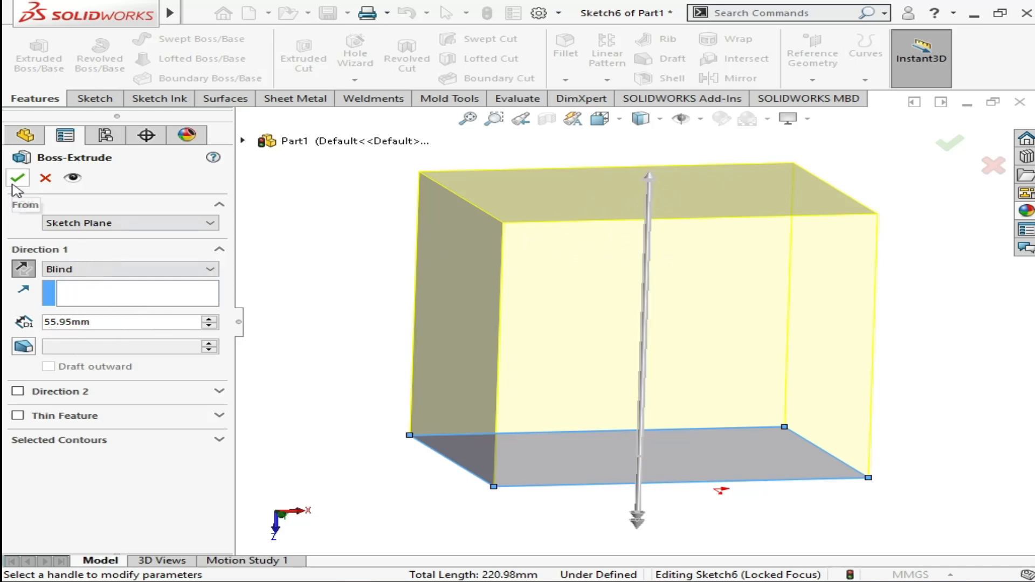
{"action": "left_click", "coordinate": [17, 180]}
Examine the extruded block from several sides, including its top and side faces
{"action": "left_click", "coordinate": [302, 397]}
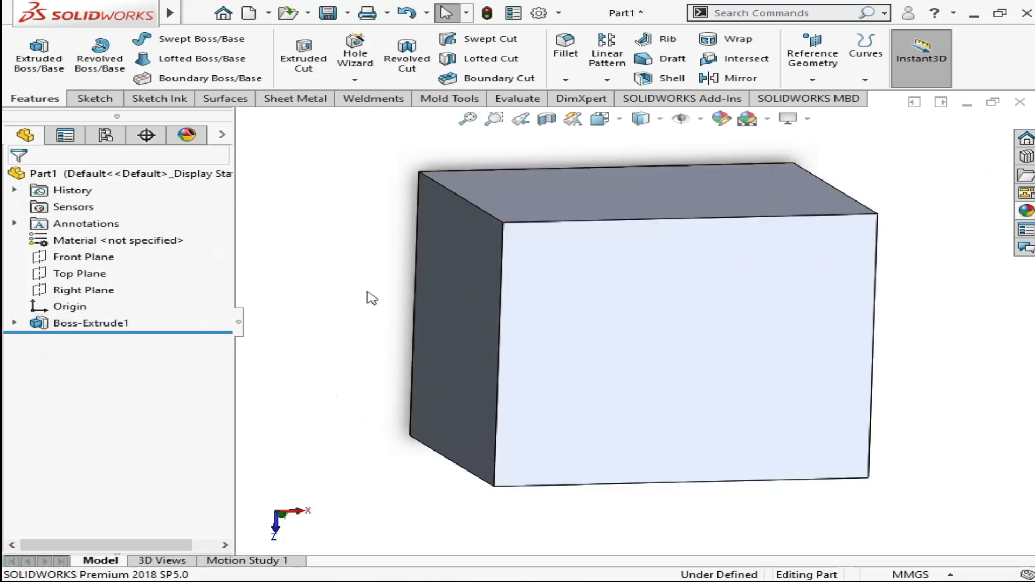
{"action": "middle_click_drag", "start_coordinate": [367, 296], "coordinate": [421, 315]}
{"action": "key", "text": "Right"}
{"action": "key", "text": "Right"}
{"action": "key", "text": "Right"}
{"action": "key", "text": "Right"}
{"action": "key", "text": "Right"}
{"action": "key", "text": "Left"}
{"action": "key", "text": "Left"}
{"action": "key", "text": "Left"}
{"action": "key", "text": "Left"}
{"action": "key", "text": "Left"}
{"action": "key", "text": "Left"}
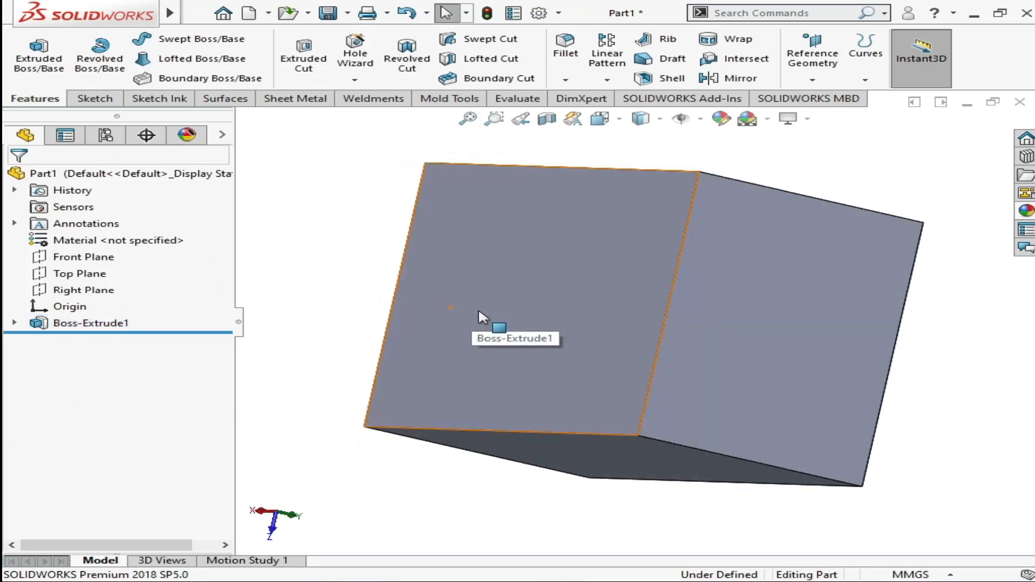
{"action": "key", "text": "Left"}
{"action": "key", "text": "Left"}
{"action": "key", "text": "Left"}
{"action": "key", "text": "Left"}
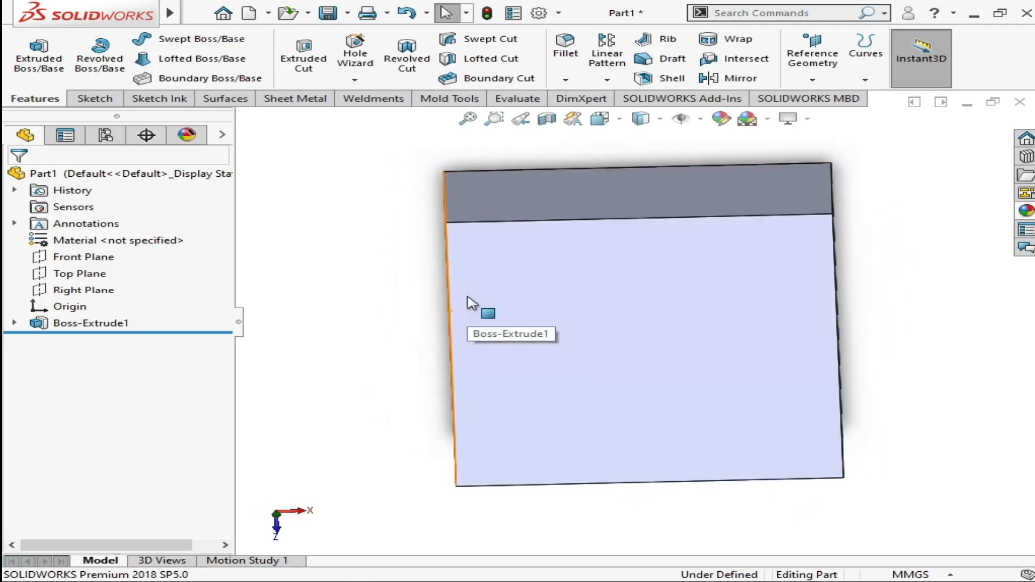
{"action": "key", "text": "Down"}
{"action": "key", "text": "Up"}
{"action": "key", "text": "Up"}
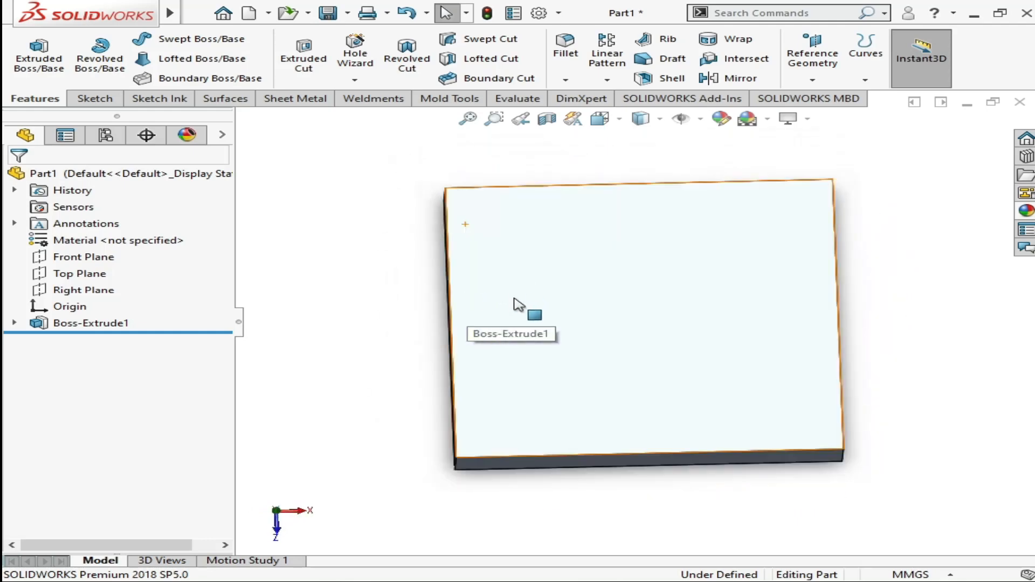
{"action": "key", "text": "Down"}
Delete the Boss-Extrude1 feature while keeping its absorbed sketch
{"action": "right_click", "coordinate": [102, 324]}
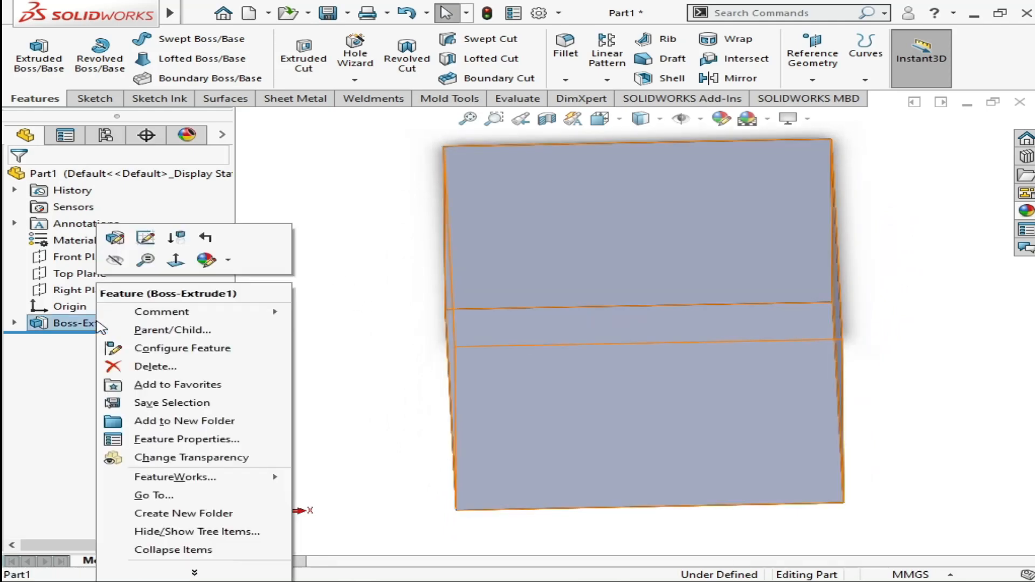
{"action": "left_click", "coordinate": [54, 352]}
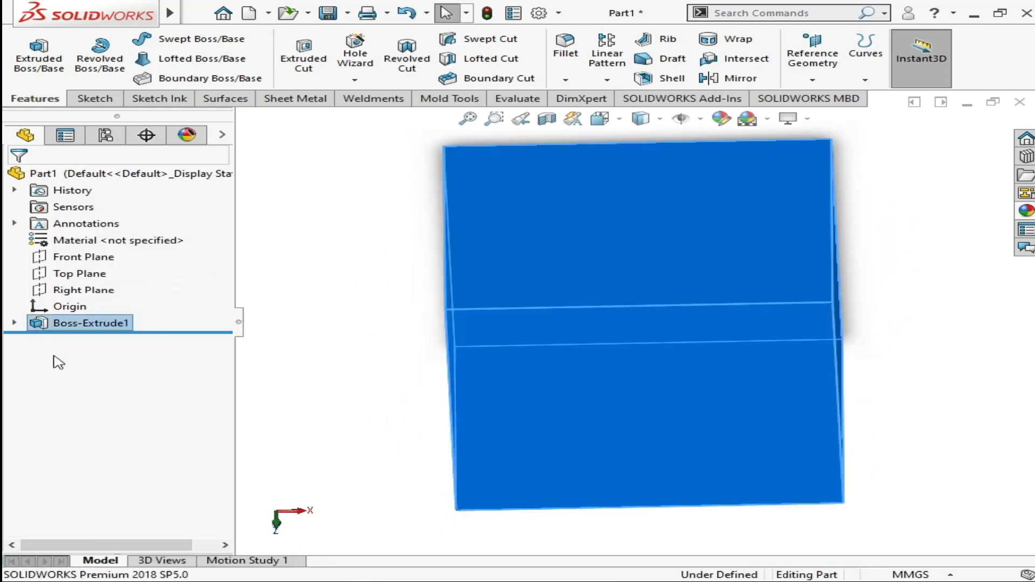
{"action": "right_click", "coordinate": [68, 323]}
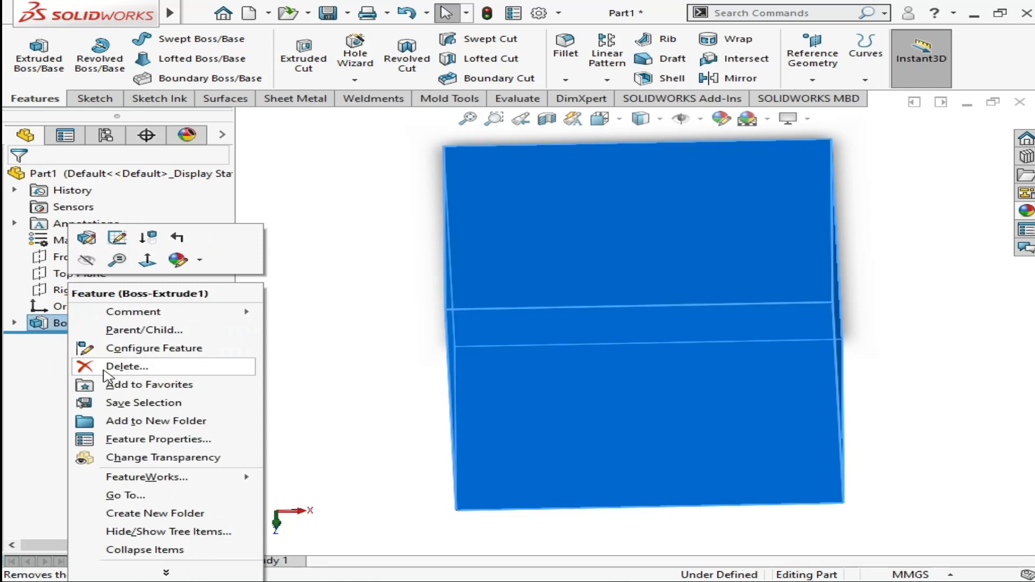
{"action": "left_click", "coordinate": [104, 368]}
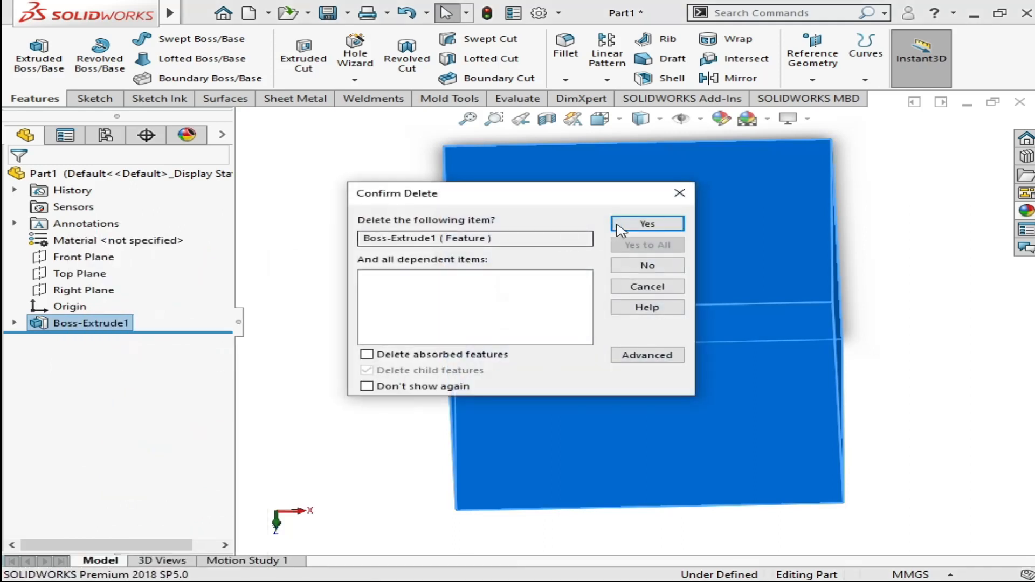
{"action": "left_click", "coordinate": [636, 225]}
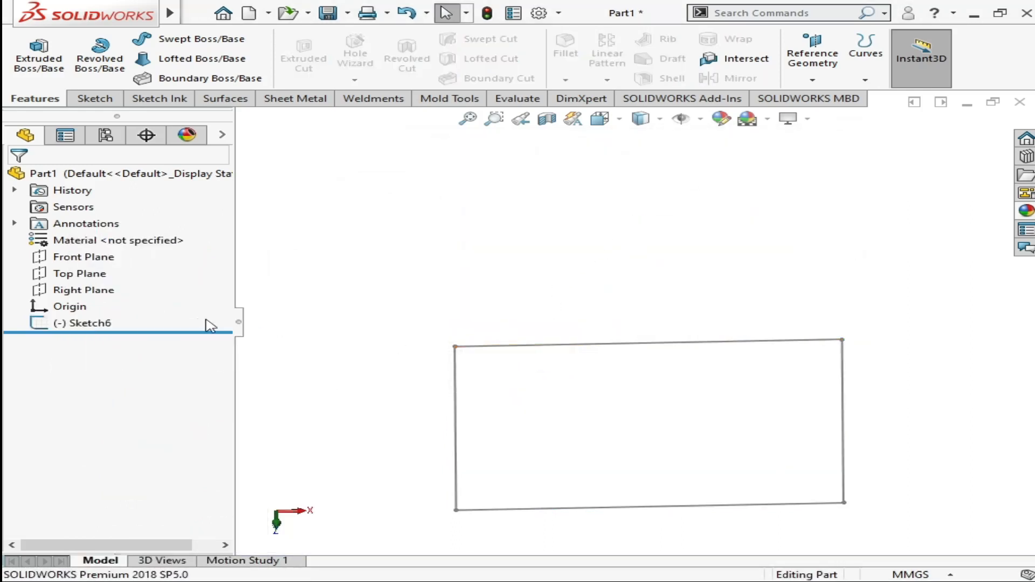
Delete the remaining rectangle sketch, Sketch6, from the part
{"action": "left_click", "coordinate": [101, 323]}
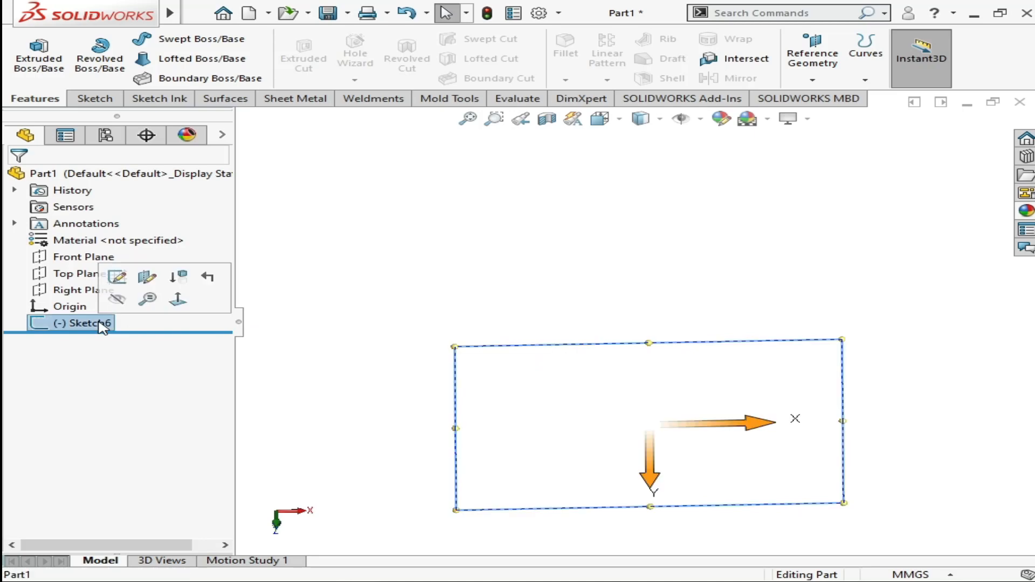
{"action": "right_click", "coordinate": [103, 326]}
{"action": "left_click", "coordinate": [138, 384]}
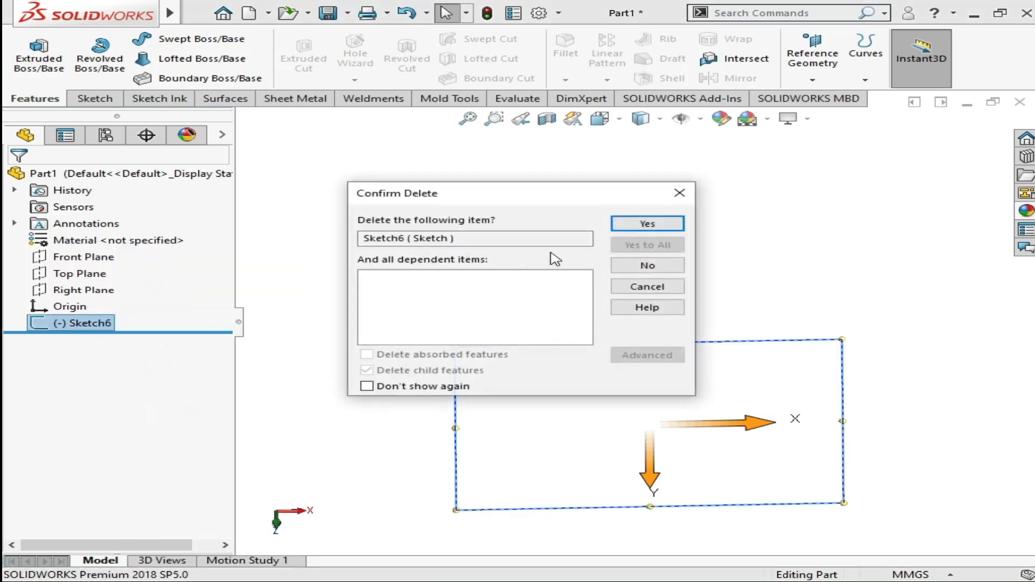
{"action": "left_click", "coordinate": [647, 223]}
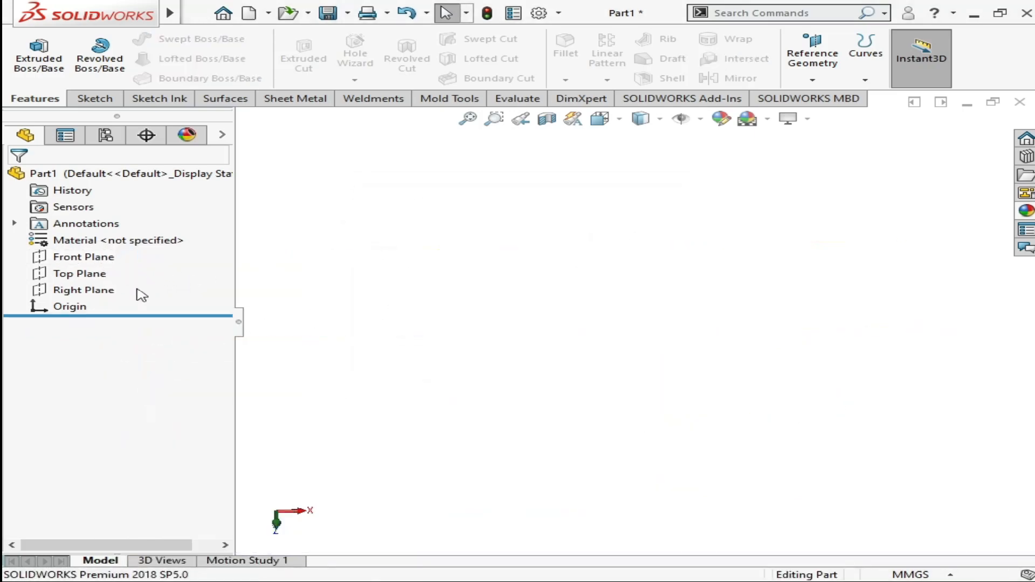
Start a sketch on the Front Plane and draw a tall corner rectangle to the left of the origin
{"action": "left_click", "coordinate": [103, 258]}
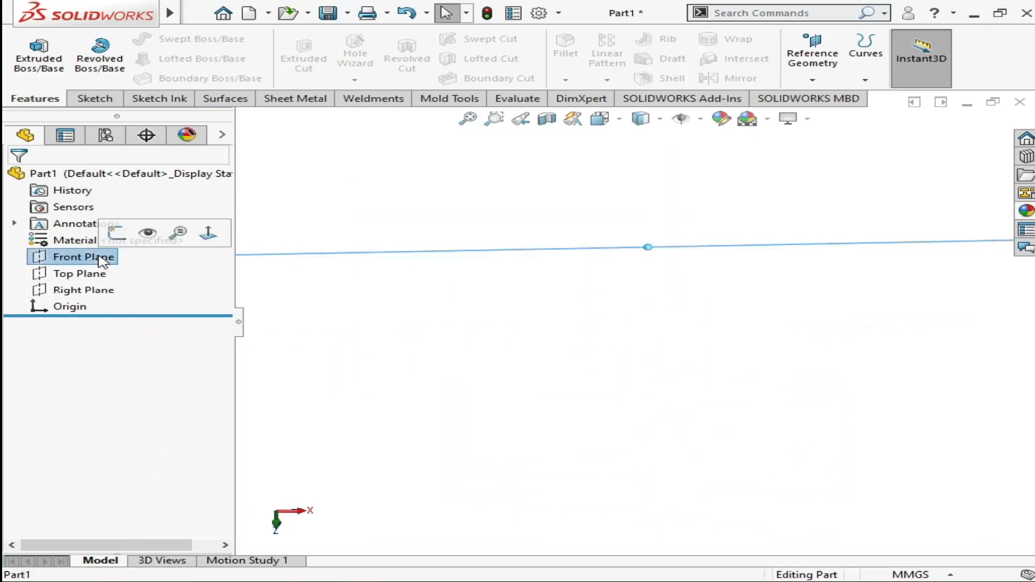
{"action": "left_click", "coordinate": [113, 233]}
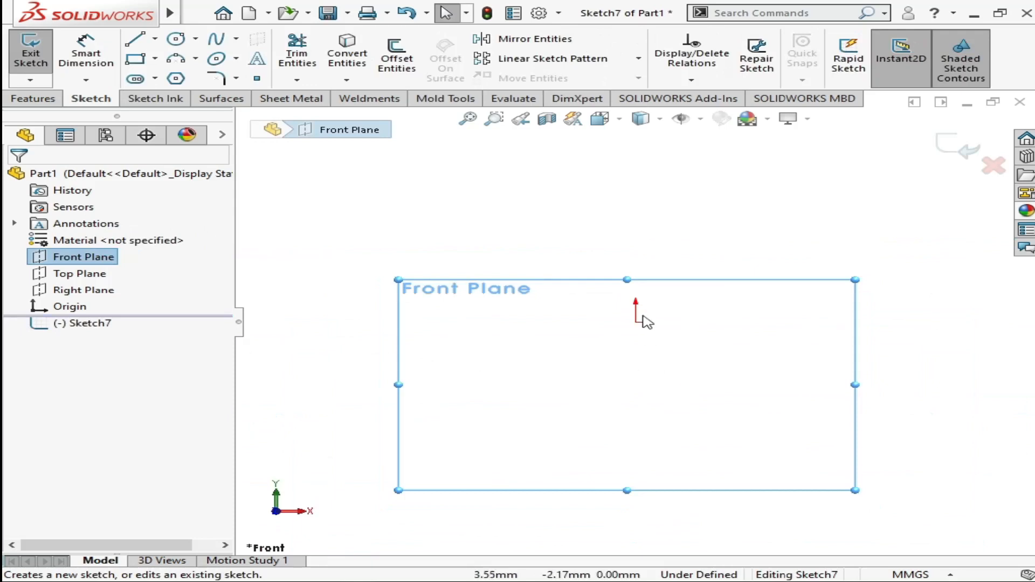
{"action": "left_click_drag", "start_coordinate": [629, 280], "coordinate": [627, 183]}
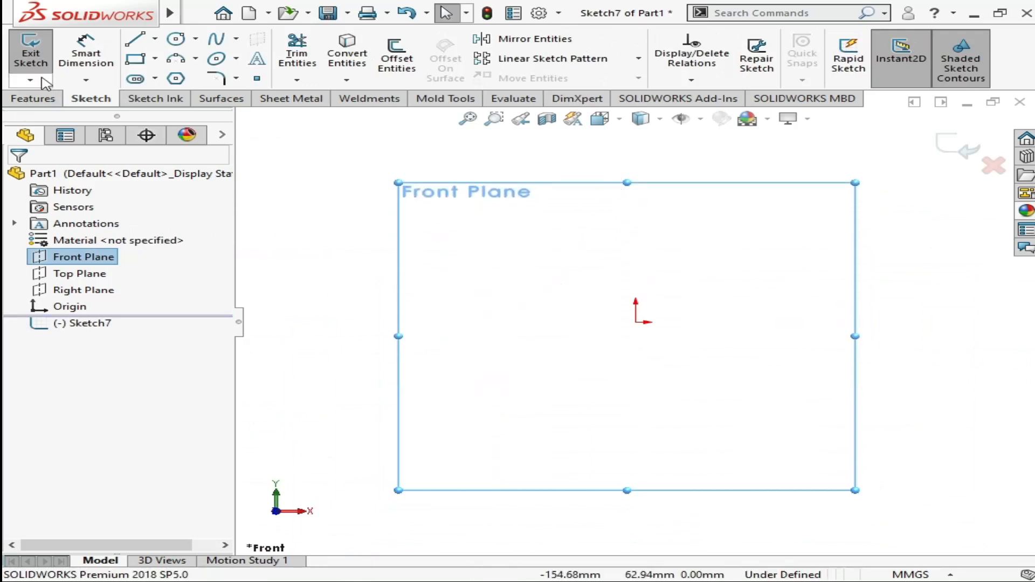
{"action": "left_click", "coordinate": [136, 60]}
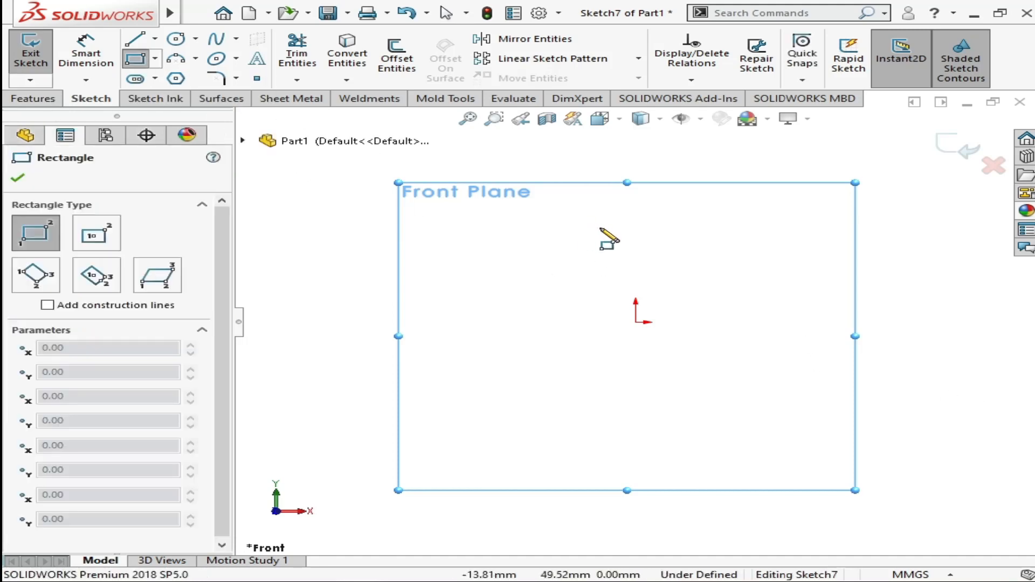
{"action": "left_click", "coordinate": [599, 228]}
{"action": "left_click", "coordinate": [452, 401]}
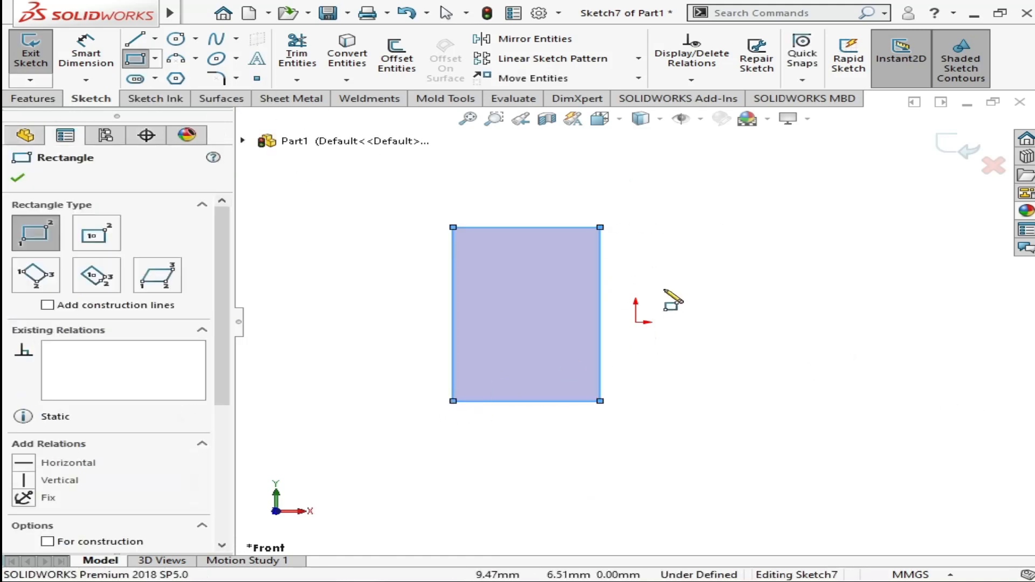
Draw two rectangles against the tall rectangle's right edge: an upper one about 67 × 43 mm and a lower one about 67 × 25 mm
{"action": "left_click", "coordinate": [600, 228]}
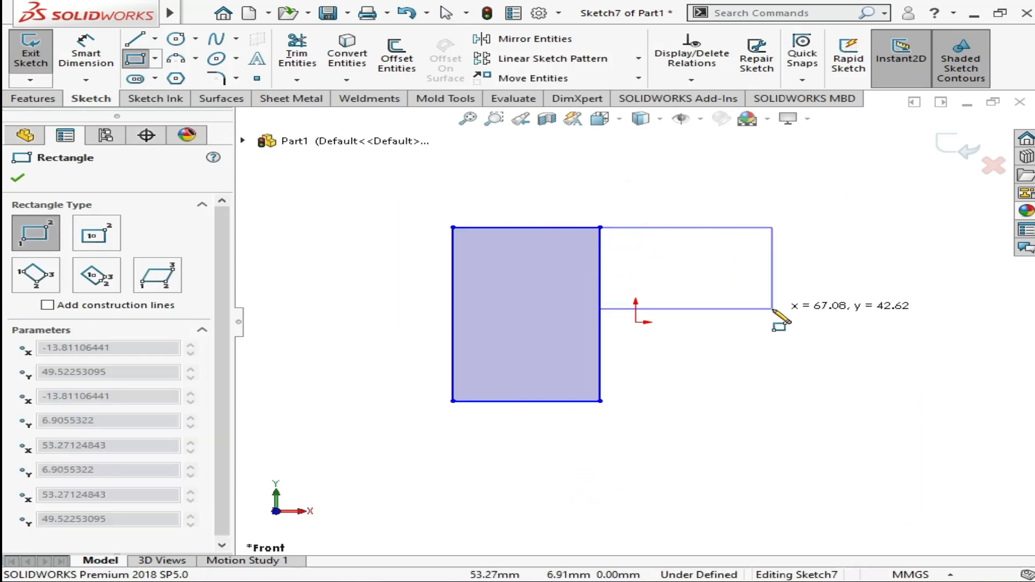
{"action": "left_click", "coordinate": [773, 314]}
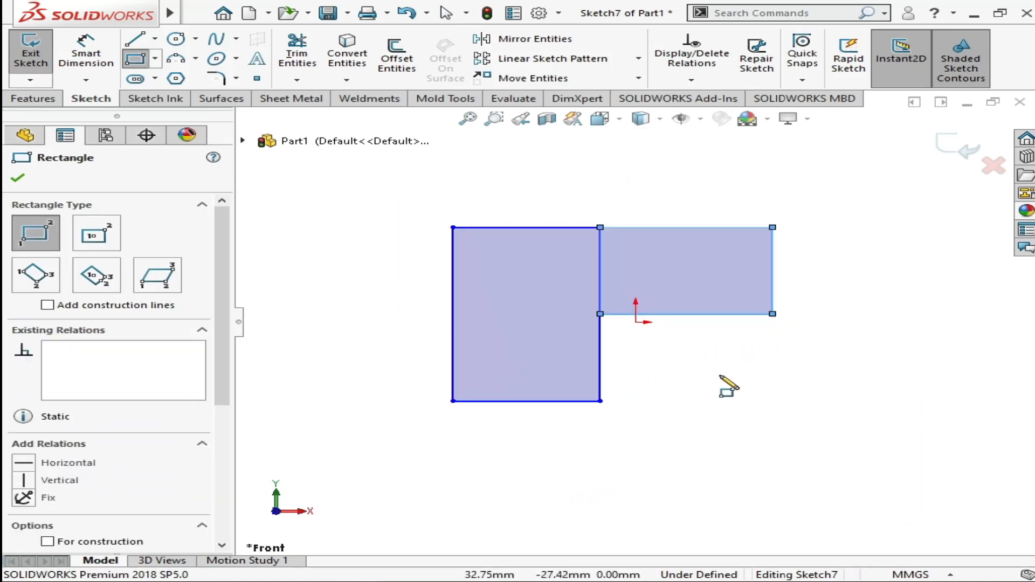
{"action": "left_click", "coordinate": [600, 401]}
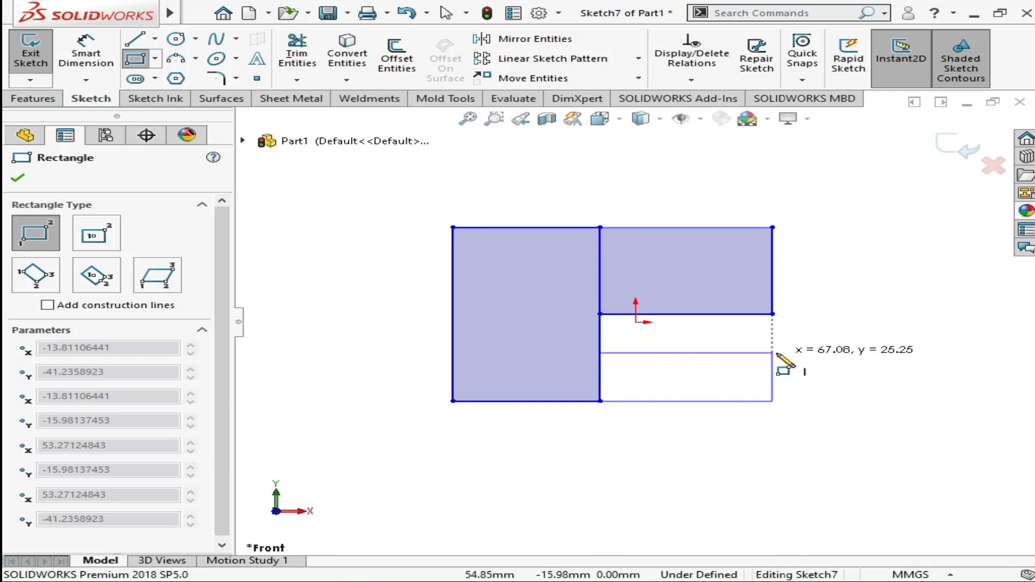
{"action": "left_click", "coordinate": [772, 352]}
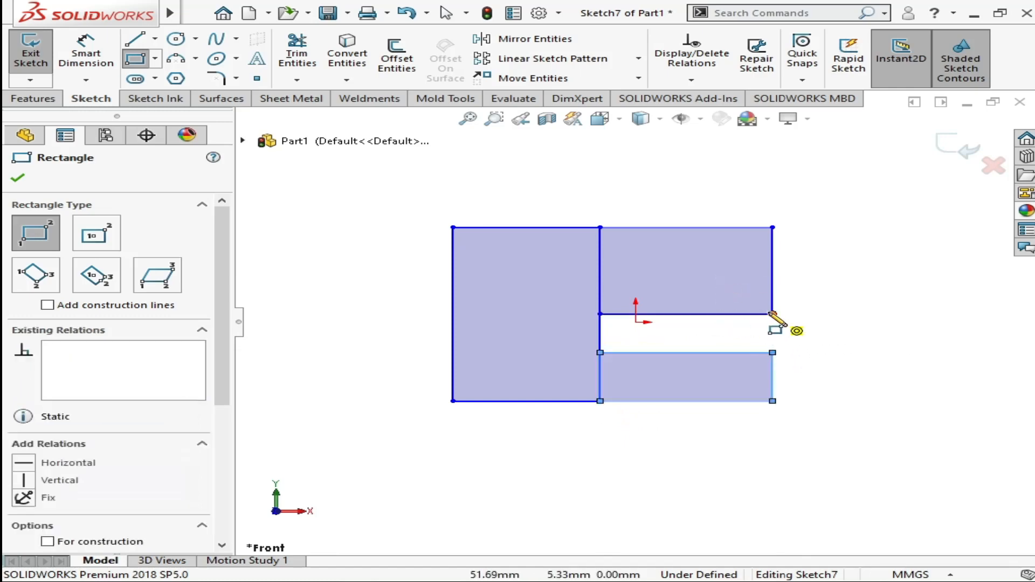
Fill the gap between the upper and lower right rectangles with another rectangle snapped to their corners
{"action": "left_click", "coordinate": [772, 314]}
{"action": "left_click", "coordinate": [600, 353]}
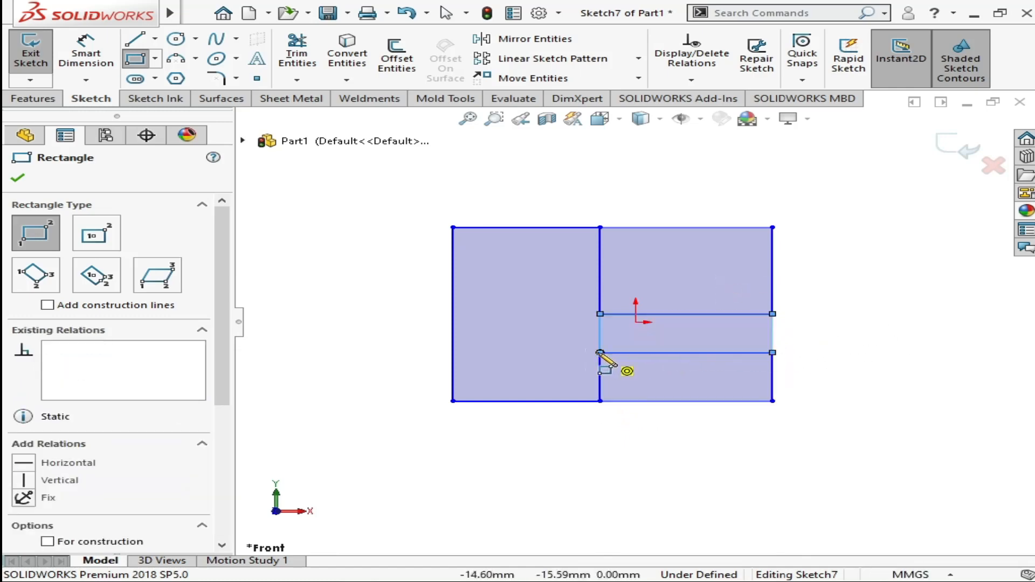
{"action": "left_click", "coordinate": [19, 179]}
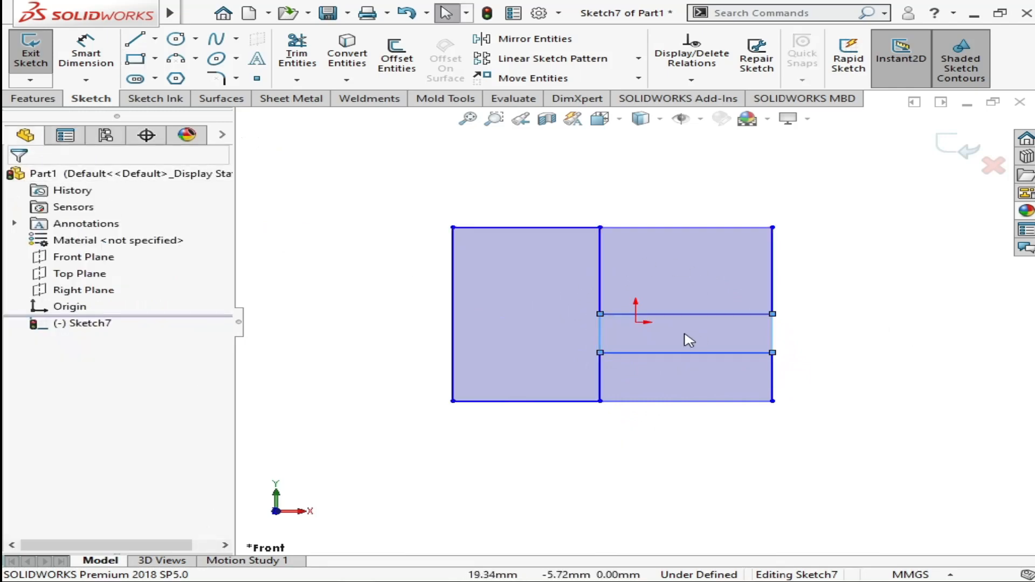
Extrude only the large left region and the upper and lower right regions to a blind depth of 55.95 mm, omitting the middle strip
{"action": "left_click", "coordinate": [46, 100]}
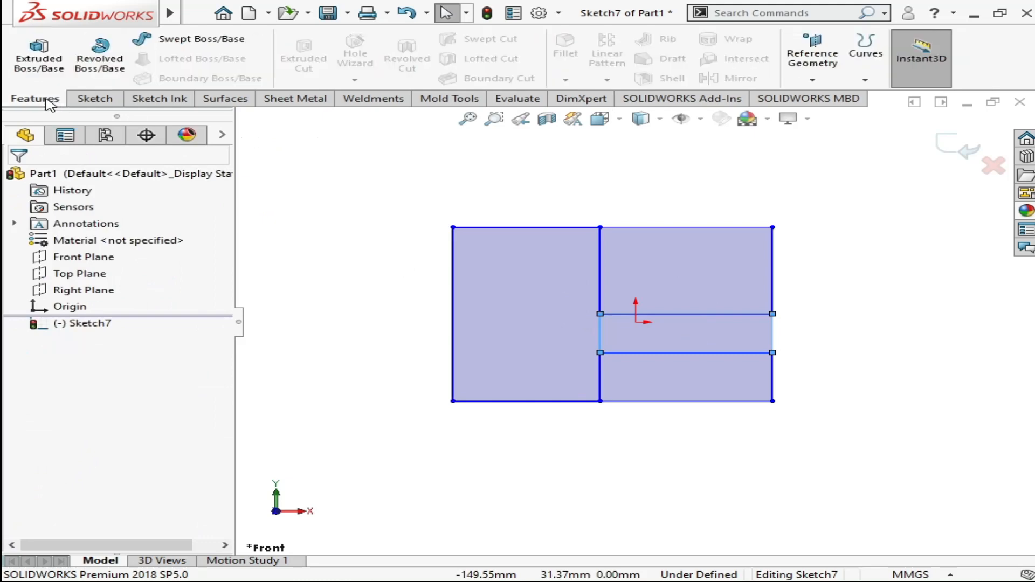
{"action": "left_click", "coordinate": [38, 71]}
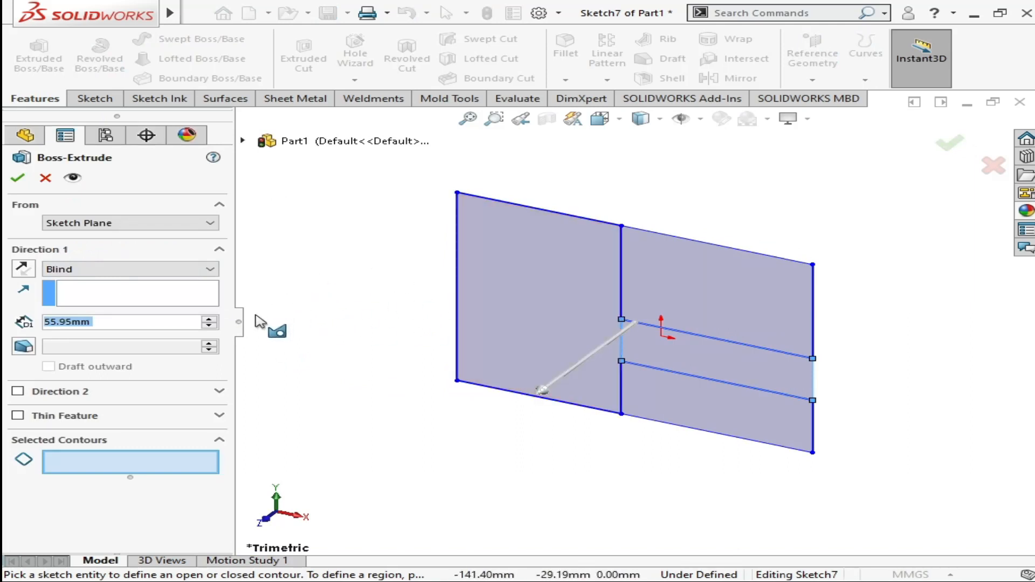
{"action": "left_click", "coordinate": [518, 322]}
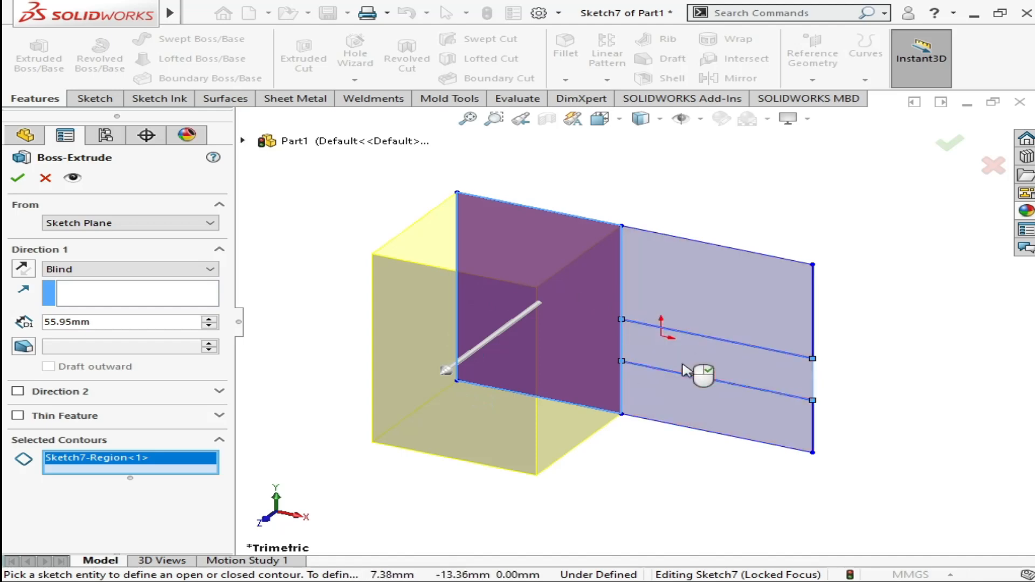
{"action": "left_click", "coordinate": [724, 305]}
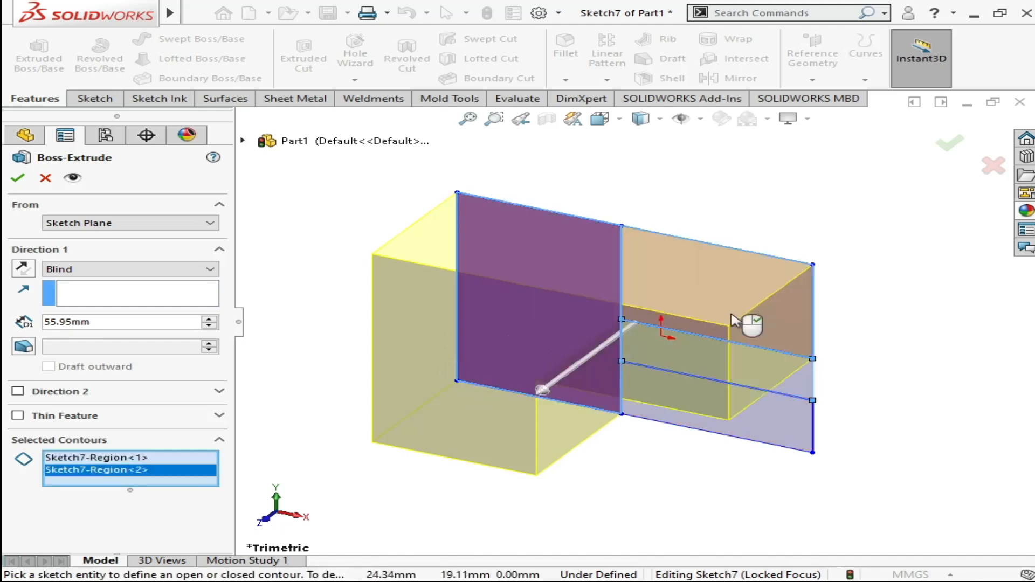
{"action": "left_click", "coordinate": [749, 431]}
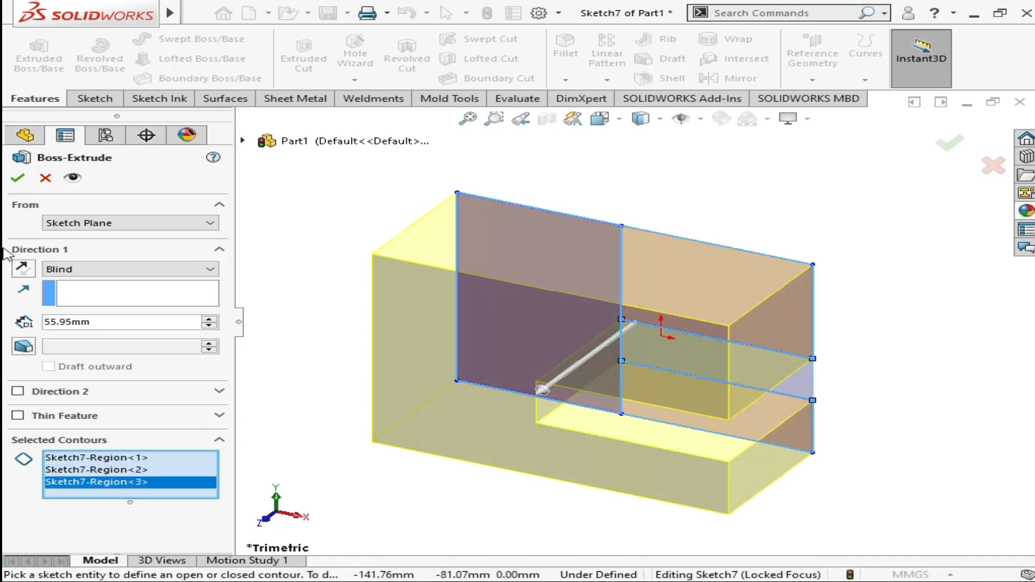
{"action": "left_click", "coordinate": [18, 178]}
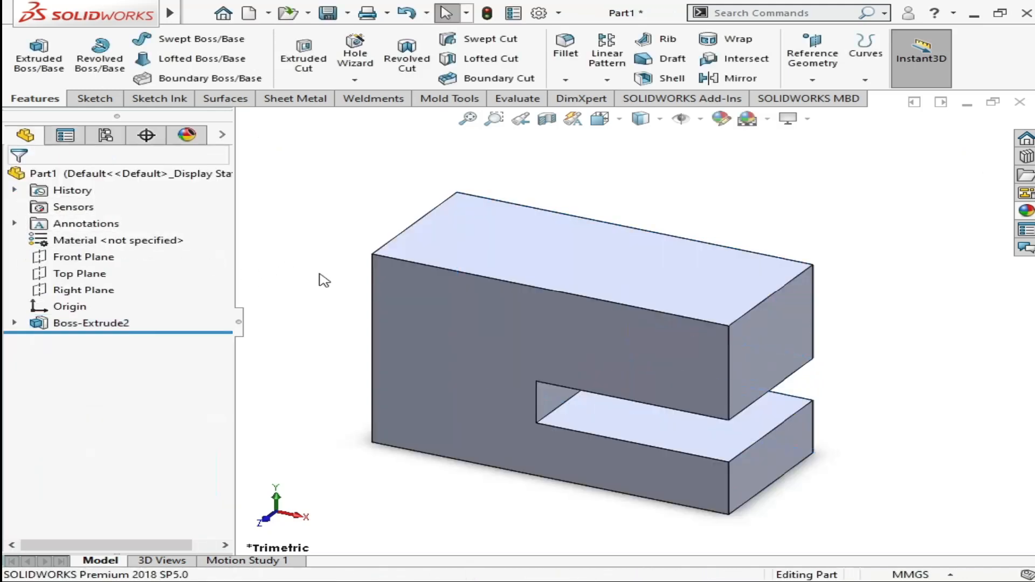
Examine the slotted block from the front, the sides, below and the back, including the open slot
{"action": "key", "text": "Up"}
{"action": "key", "text": "Up"}
{"action": "key", "text": "Up"}
{"action": "key", "text": "Down"}
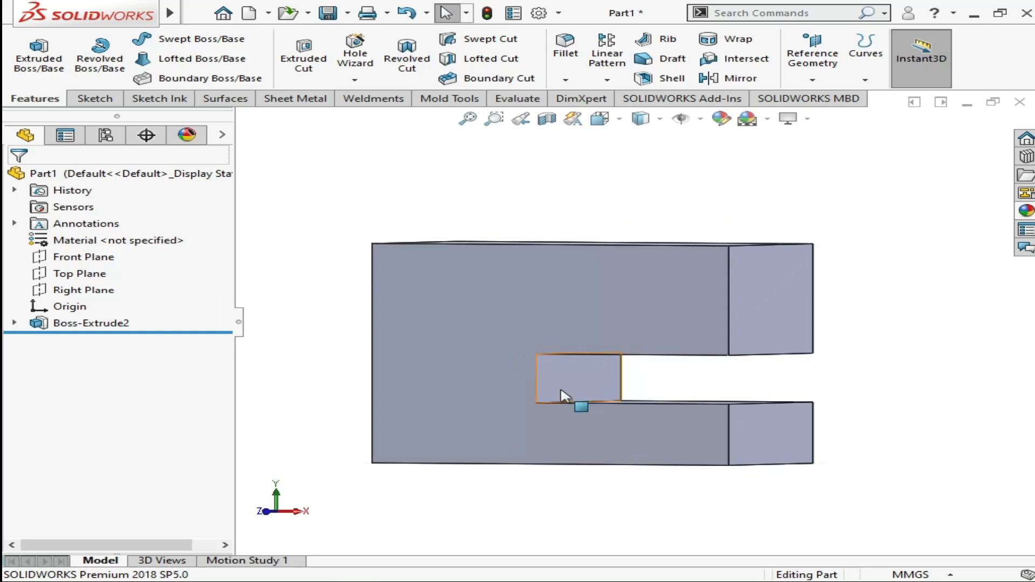
{"action": "key", "text": "Right"}
{"action": "key", "text": "Right"}
{"action": "key", "text": "Left"}
{"action": "key", "text": "Left"}
{"action": "key", "text": "Left"}
{"action": "key", "text": "Left"}
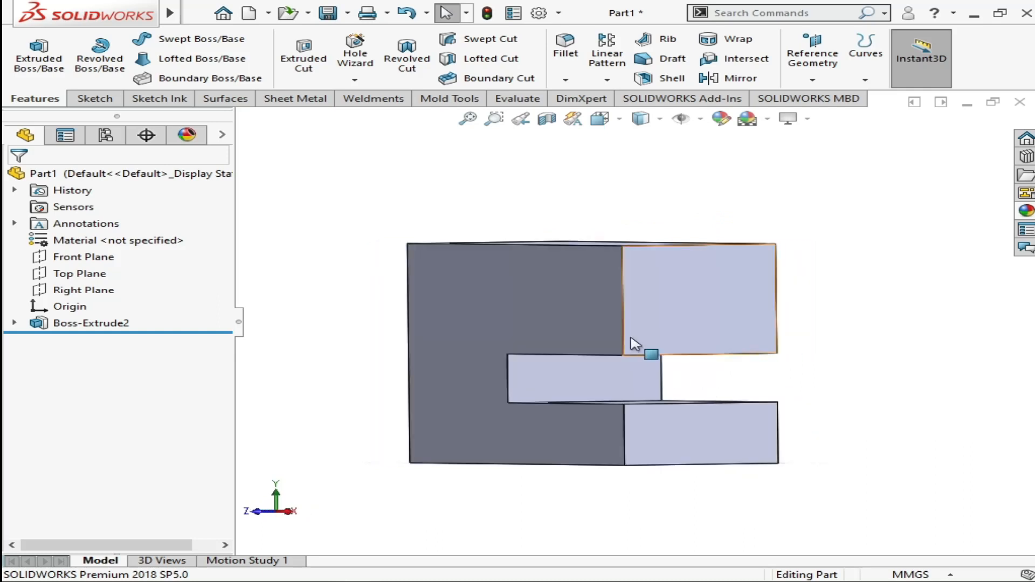
{"action": "key", "text": "ctrl+1"}
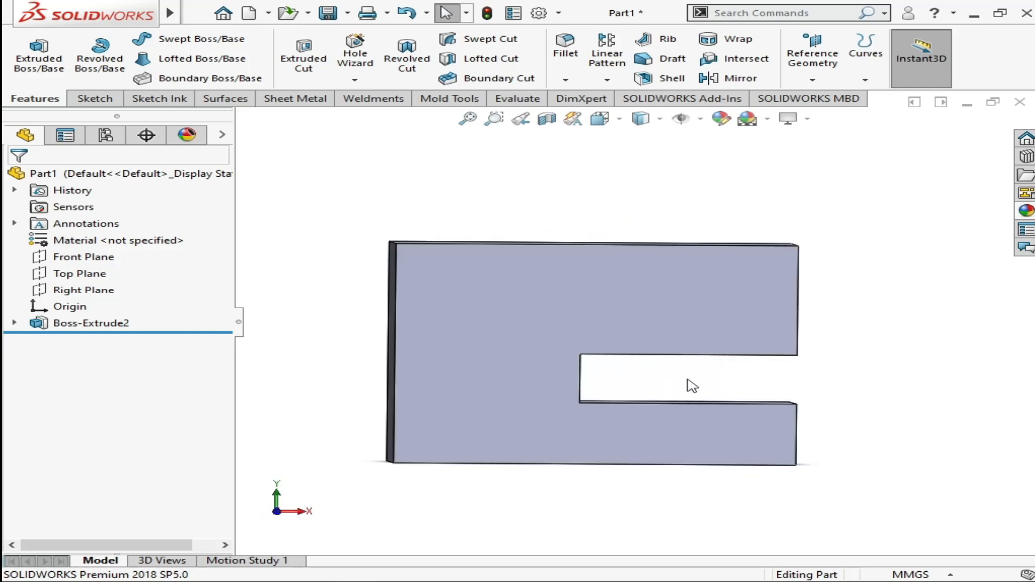
{"action": "key", "text": "Up"}
{"action": "key", "text": "Up"}
{"action": "key", "text": "Up"}
{"action": "key", "text": "Up"}
{"action": "key", "text": "Up"}
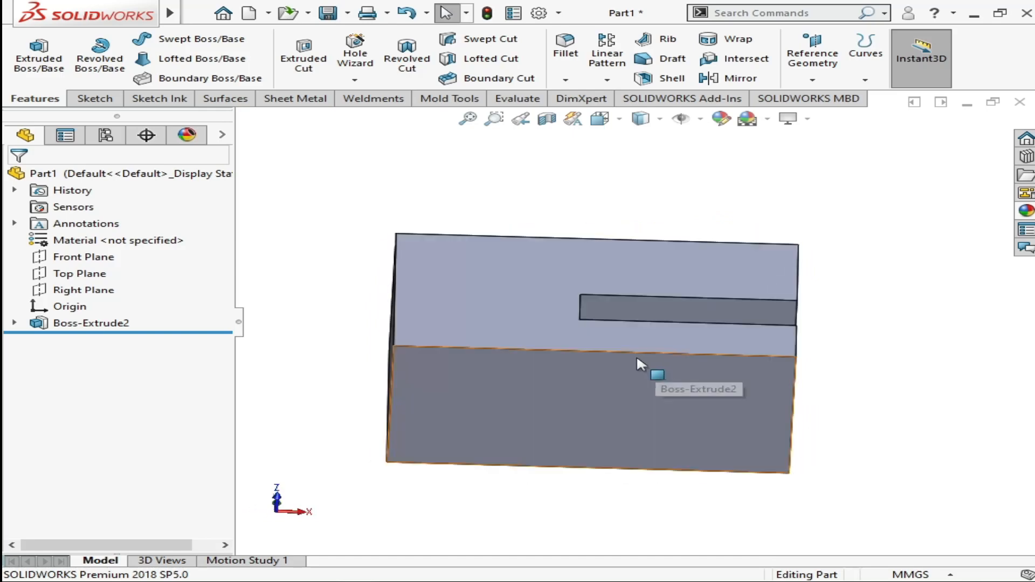
{"action": "key", "text": "Left"}
{"action": "key", "text": "Left"}
{"action": "key", "text": "Left"}
{"action": "key", "text": "Left"}
{"action": "key", "text": "Left"}
{"action": "key", "text": "Left"}
{"action": "key", "text": "Left"}
{"action": "key", "text": "Down"}
{"action": "key", "text": "Down"}
{"action": "key", "text": "Down"}
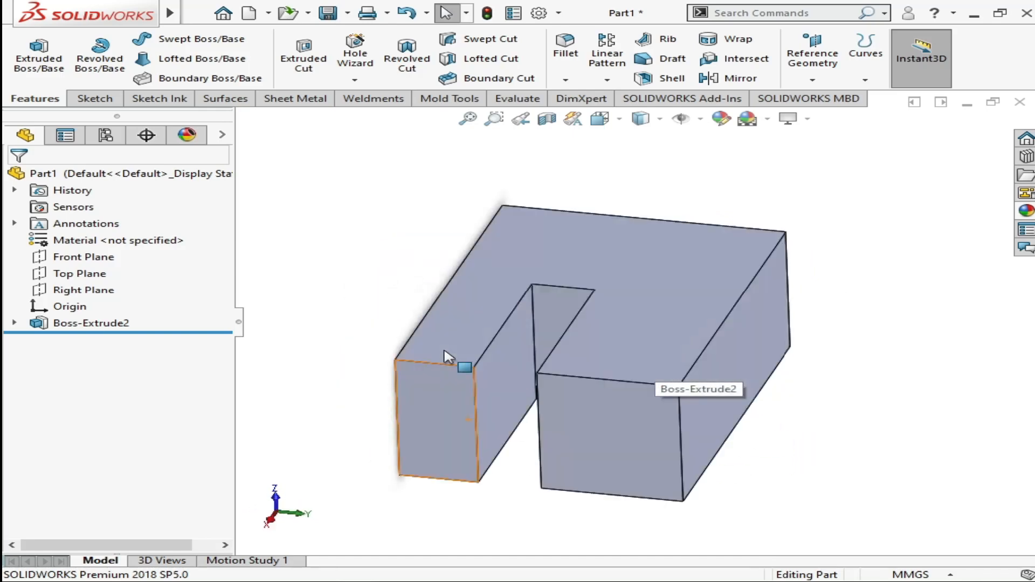
{"action": "key", "text": "Right"}
{"action": "key", "text": "Right"}
{"action": "key", "text": "Right"}
{"action": "key", "text": "Down"}
{"action": "key", "text": "Down"}
{"action": "key", "text": "Left"}
{"action": "key", "text": "Left"}
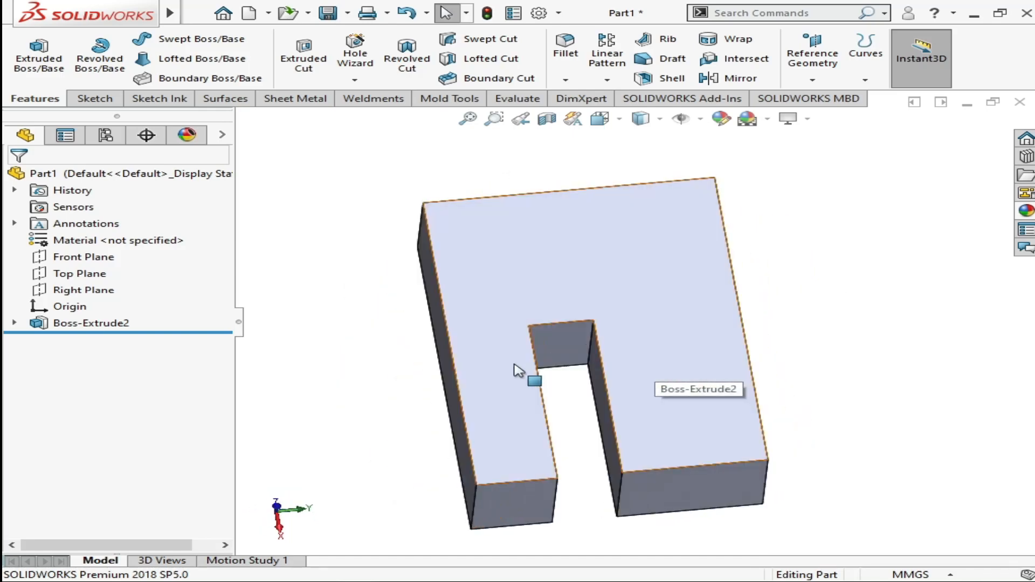
{"action": "key", "text": "Down"}
{"action": "key", "text": "Up"}
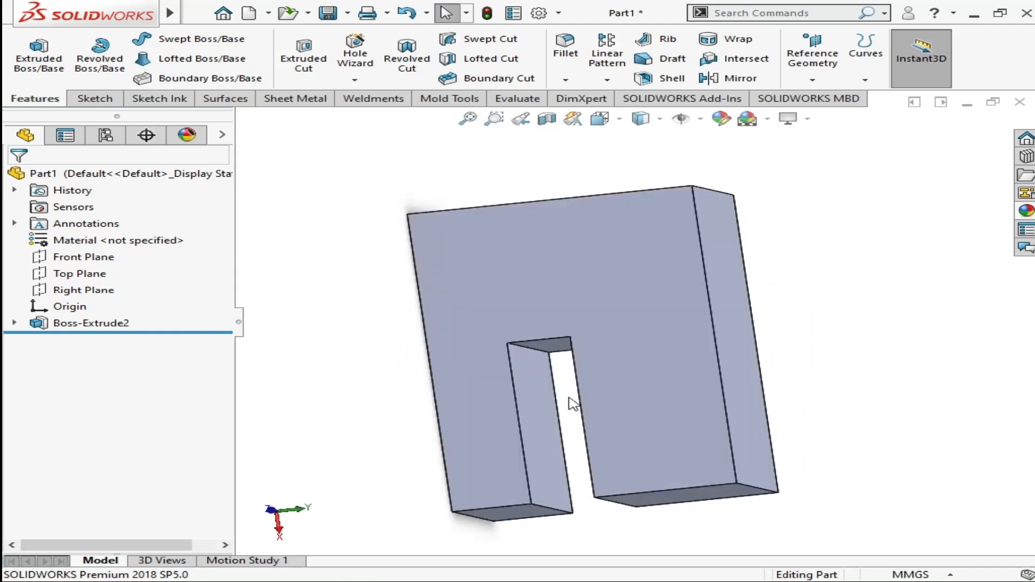
{"action": "key", "text": "Down"}
{"action": "key", "text": "Up"}
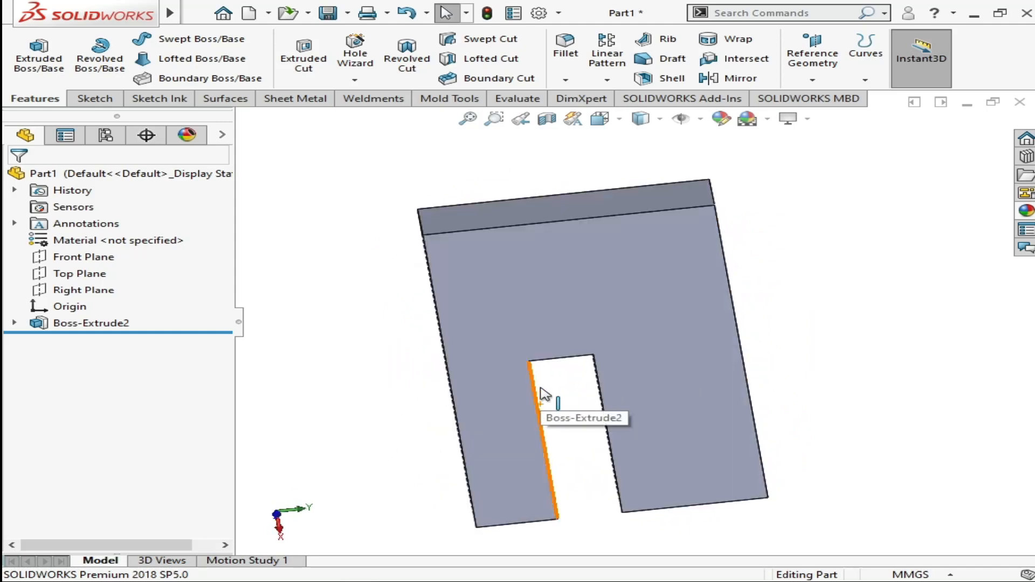
Delete the Boss-Extrude2 feature without deleting its absorbed sketch
{"action": "left_click", "coordinate": [109, 326]}
{"action": "right_click", "coordinate": [110, 324]}
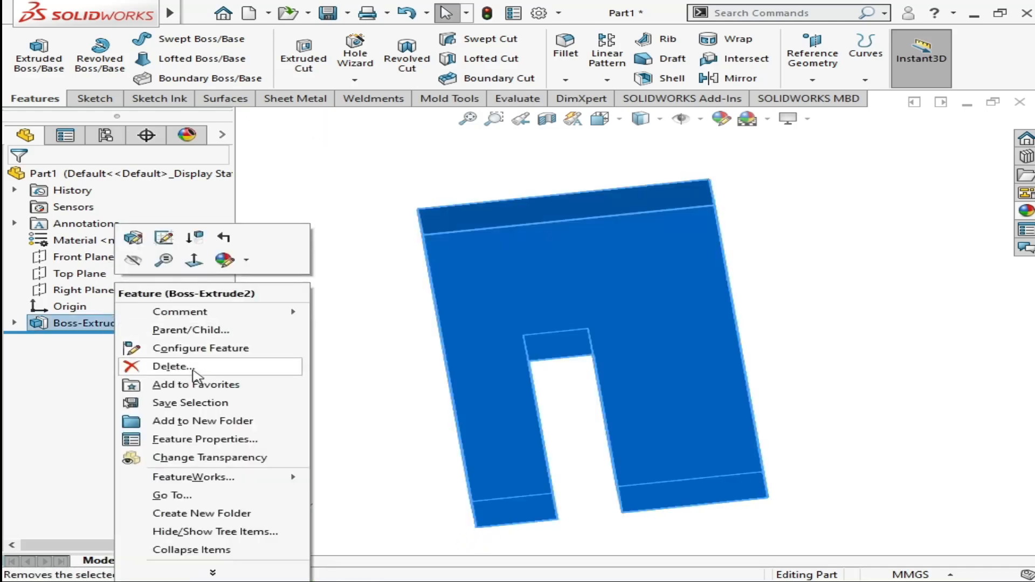
{"action": "left_click", "coordinate": [194, 367]}
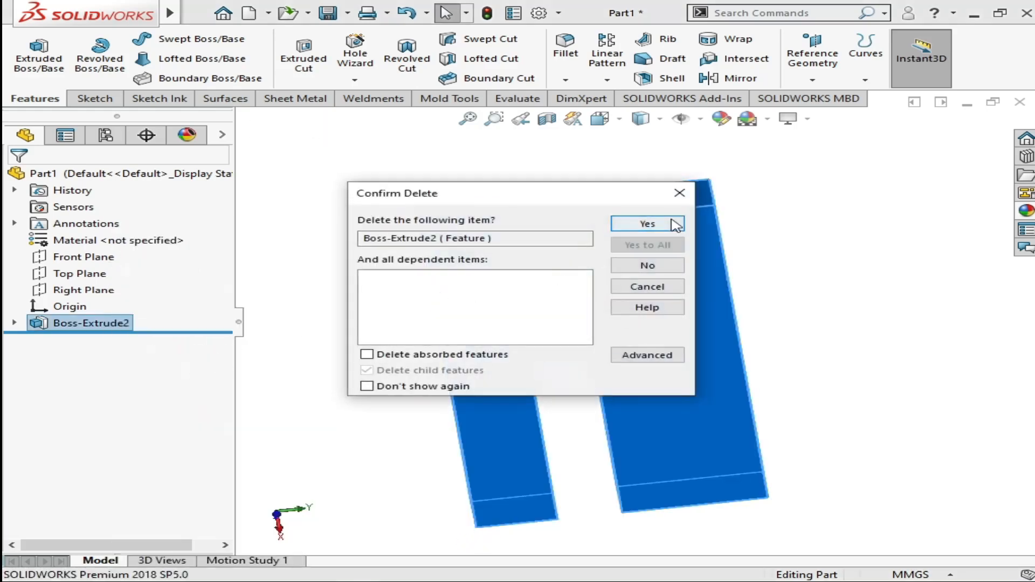
{"action": "left_click", "coordinate": [630, 231]}
Delete the leftover Sketch7 with the adjoining rectangles from the part
{"action": "right_click", "coordinate": [82, 323]}
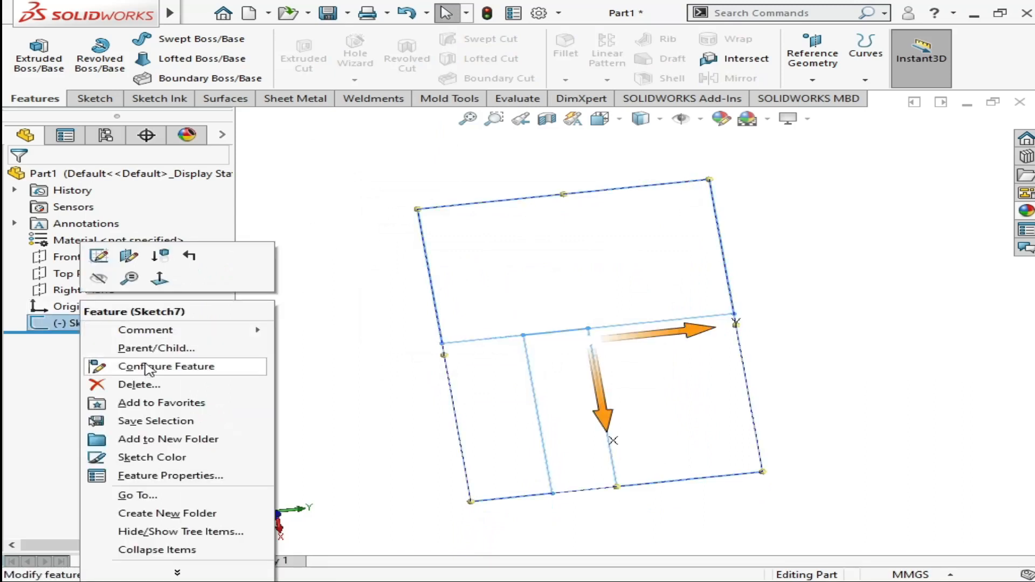
{"action": "left_click", "coordinate": [144, 383]}
{"action": "left_click", "coordinate": [632, 231]}
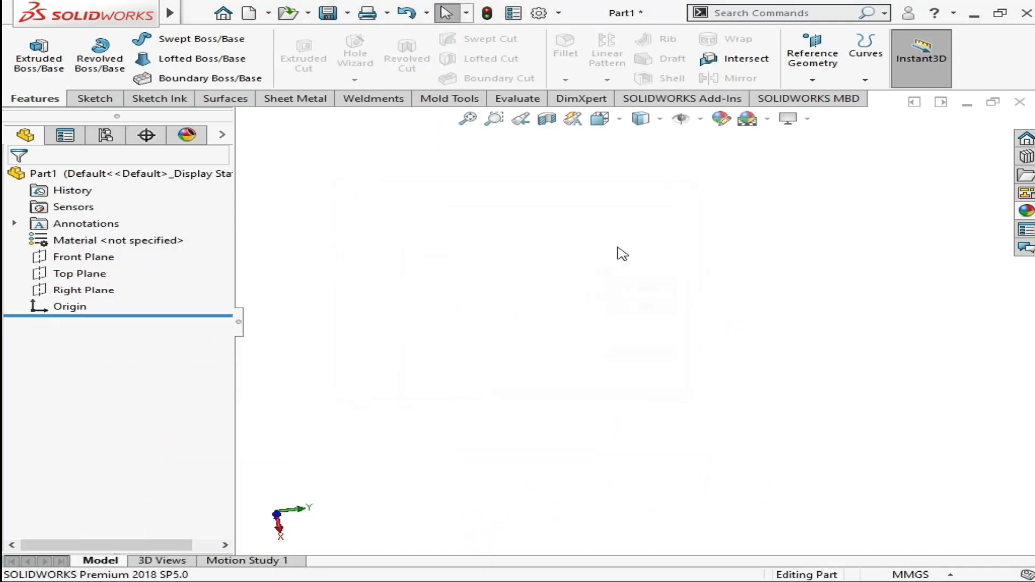
Start a sketch on the Front Plane and draw four separate circles, the first three with radii of about 38, 30 and 40 mm
{"action": "left_click", "coordinate": [108, 257]}
{"action": "left_click", "coordinate": [116, 236]}
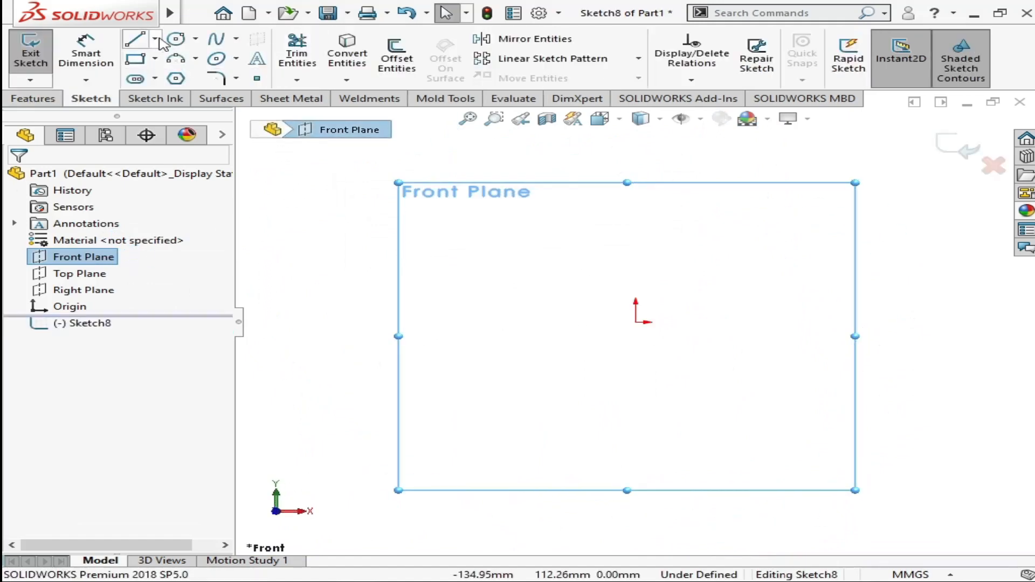
{"action": "left_click", "coordinate": [176, 39]}
{"action": "mouse_move", "coordinate": [465, 256]}
{"action": "left_mouse_down"}
{"action": "mouse_move", "coordinate": [513, 222]}
{"action": "mouse_move", "coordinate": [563, 256]}
{"action": "left_mouse_up"}
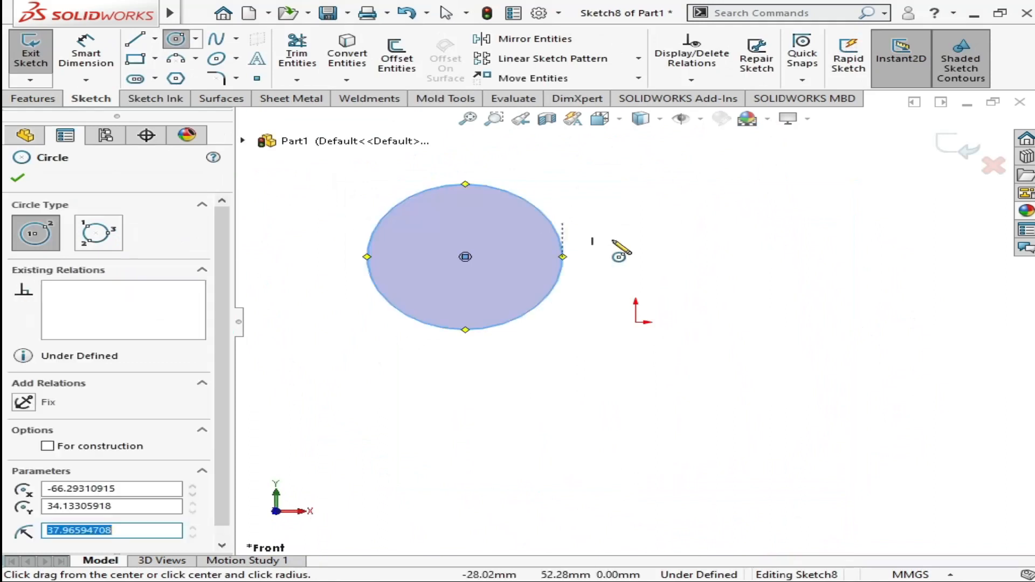
{"action": "left_click_drag", "start_coordinate": [774, 275], "coordinate": [851, 275]}
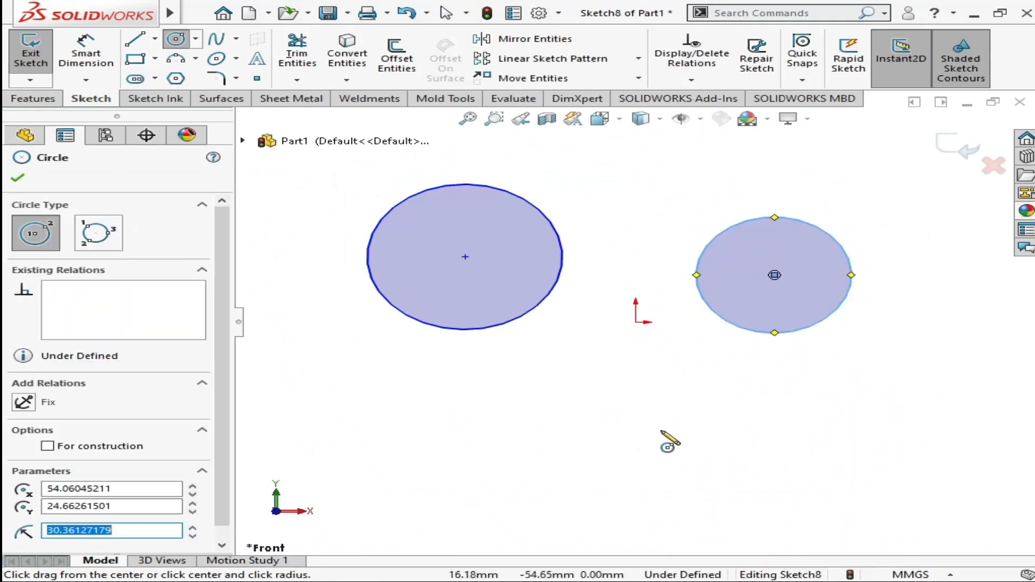
{"action": "left_click_drag", "start_coordinate": [562, 456], "coordinate": [665, 457]}
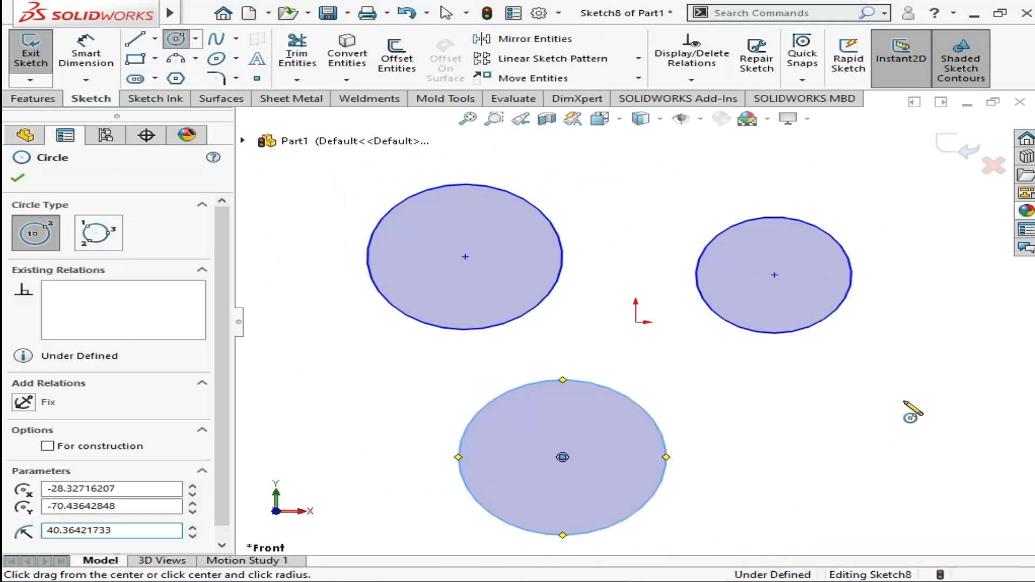
{"action": "left_click_drag", "start_coordinate": [903, 399], "coordinate": [982, 400]}
Add a small rectangle beside the two largest circles and a six-sided inscribed-circle polygon above the origin to the sketch
{"action": "left_click", "coordinate": [135, 58]}
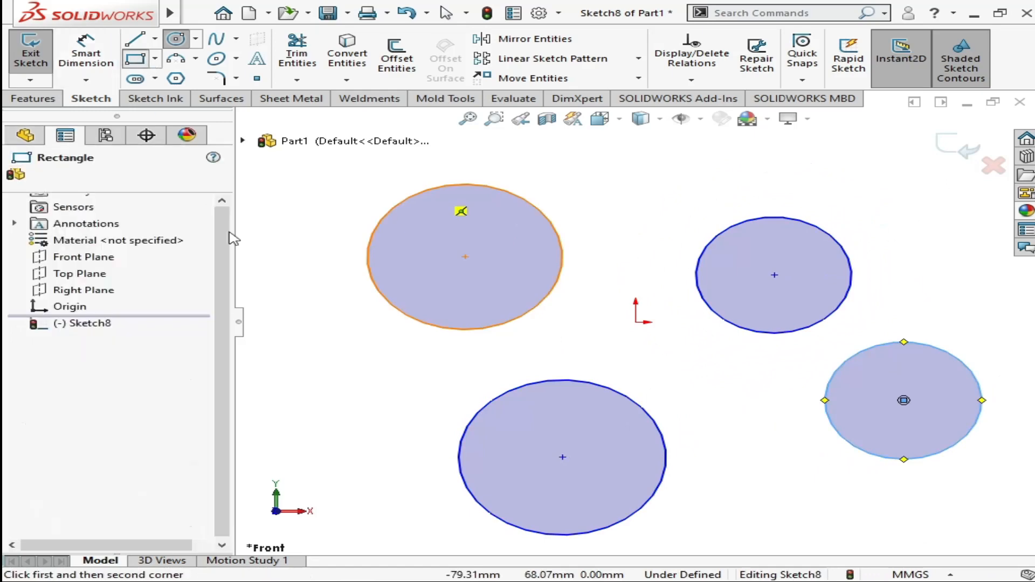
{"action": "left_click_drag", "start_coordinate": [267, 377], "coordinate": [395, 337]}
{"action": "left_click", "coordinate": [175, 78]}
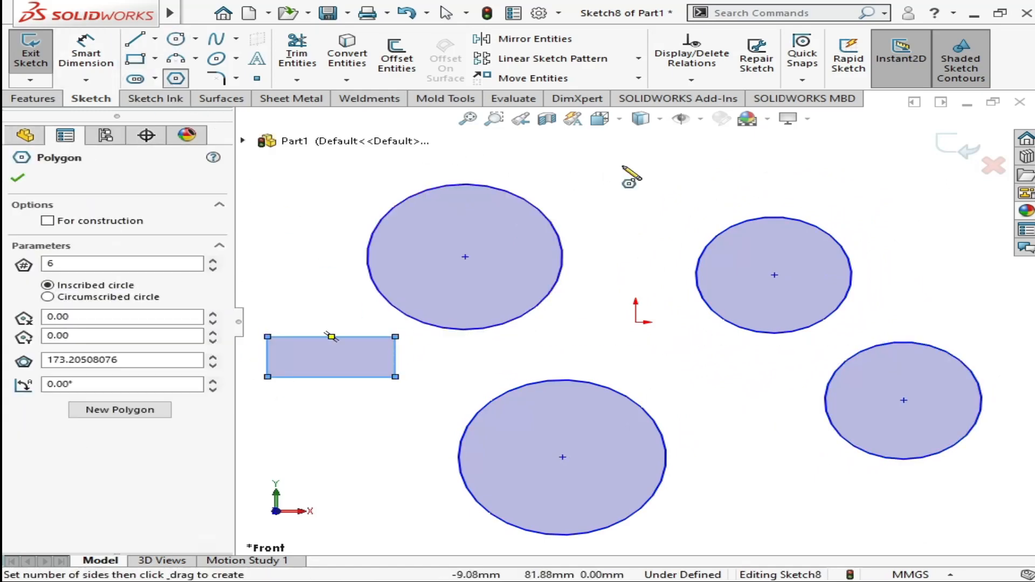
{"action": "left_click_drag", "start_coordinate": [636, 180], "coordinate": [699, 174]}
{"action": "left_click", "coordinate": [17, 180]}
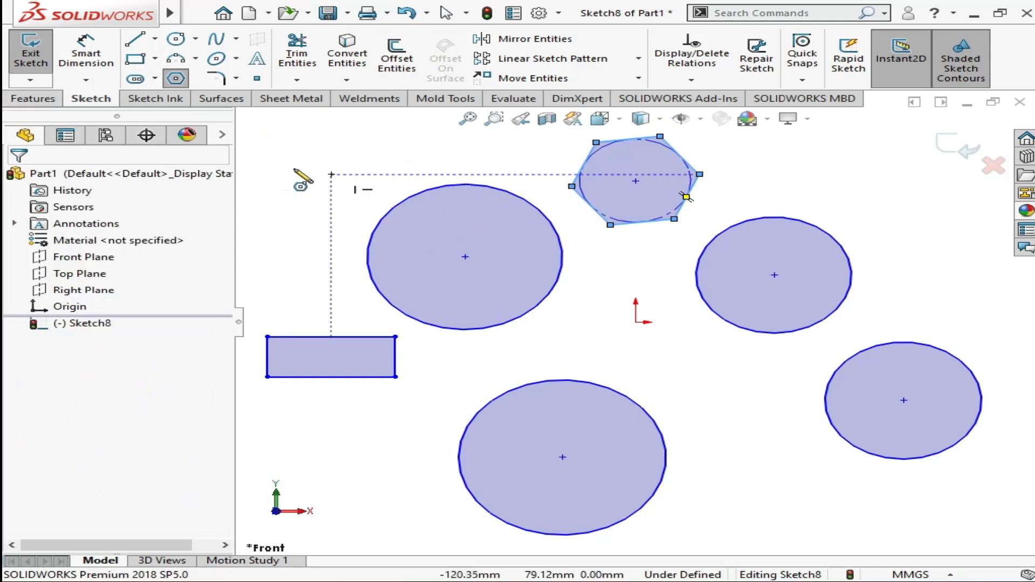
Try a reversed blind Extruded Boss/Base by picking the four circles, the rectangle and the hexagon individually, and cancel it
{"action": "left_click", "coordinate": [33, 101]}
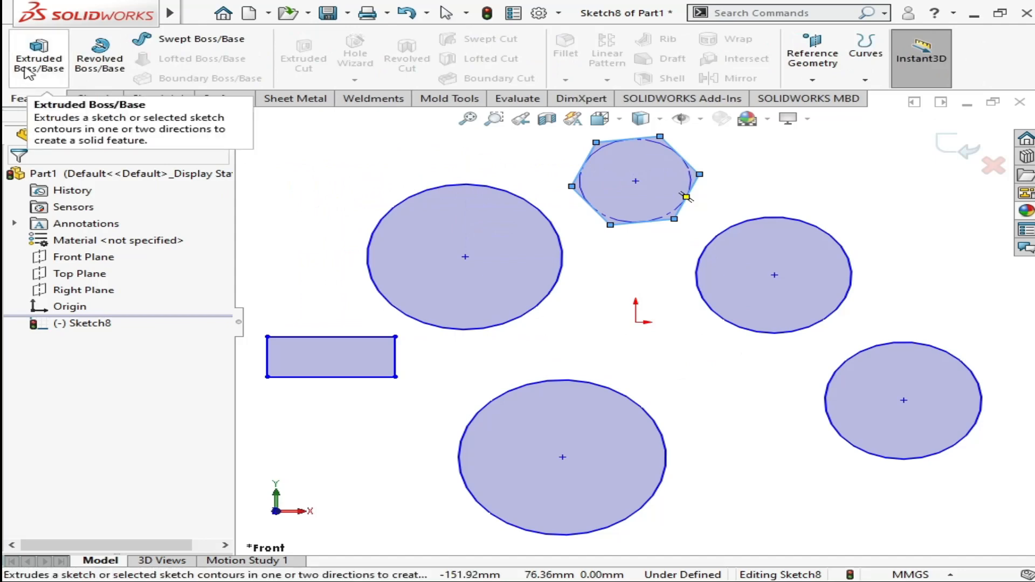
{"action": "left_click", "coordinate": [36, 52]}
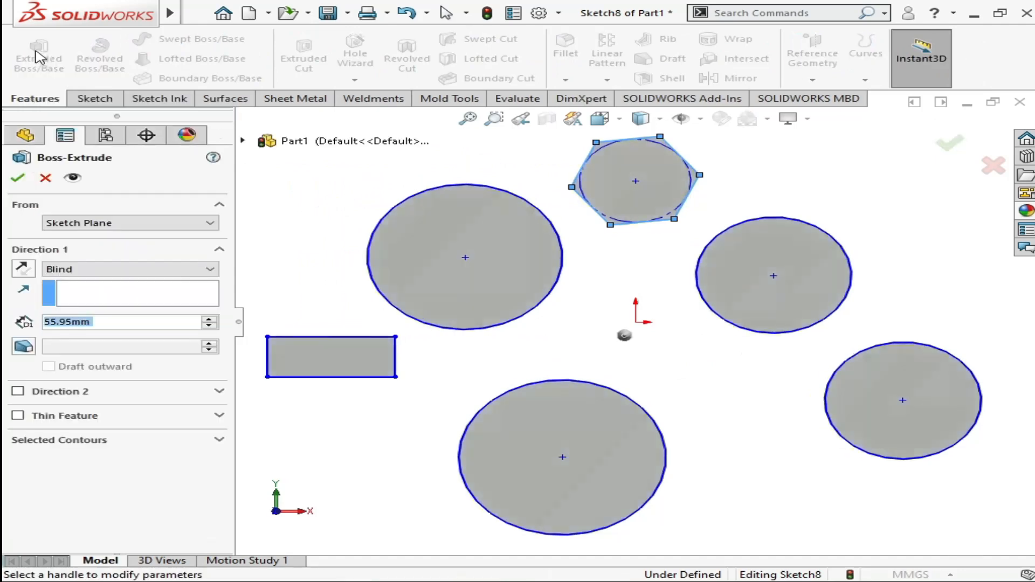
{"action": "left_click", "coordinate": [23, 269]}
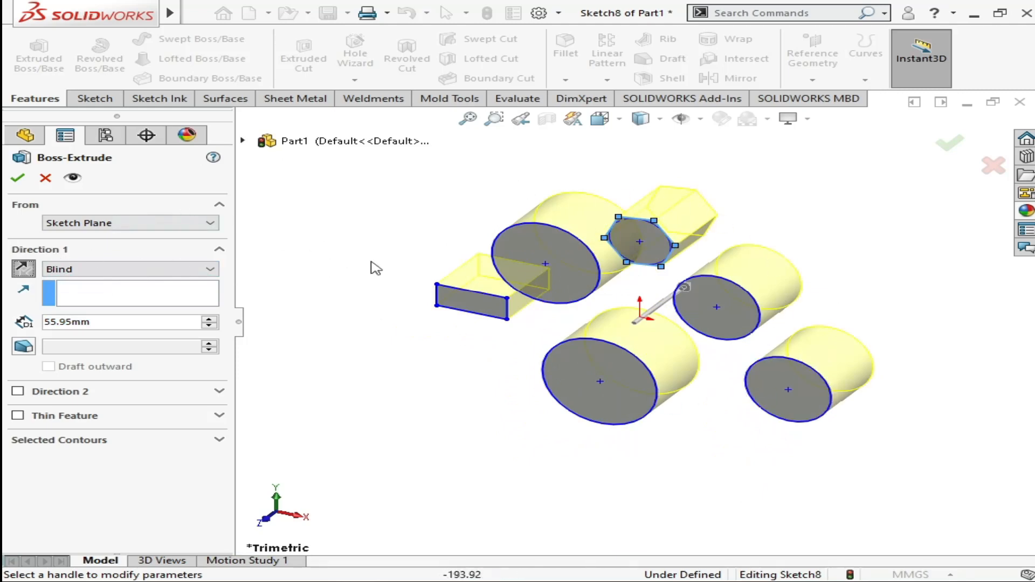
{"action": "left_click", "coordinate": [592, 356]}
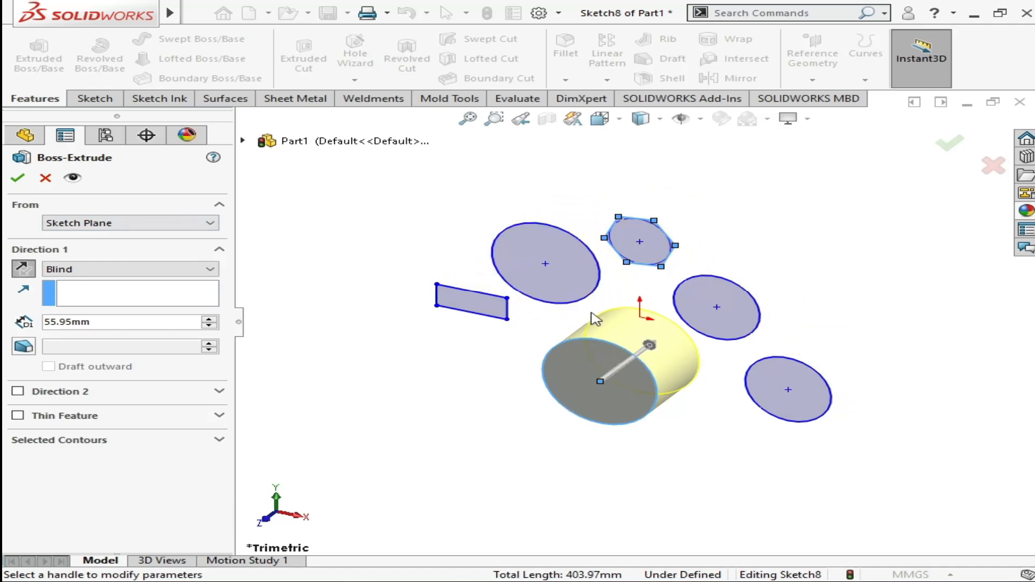
{"action": "left_click", "coordinate": [587, 345]}
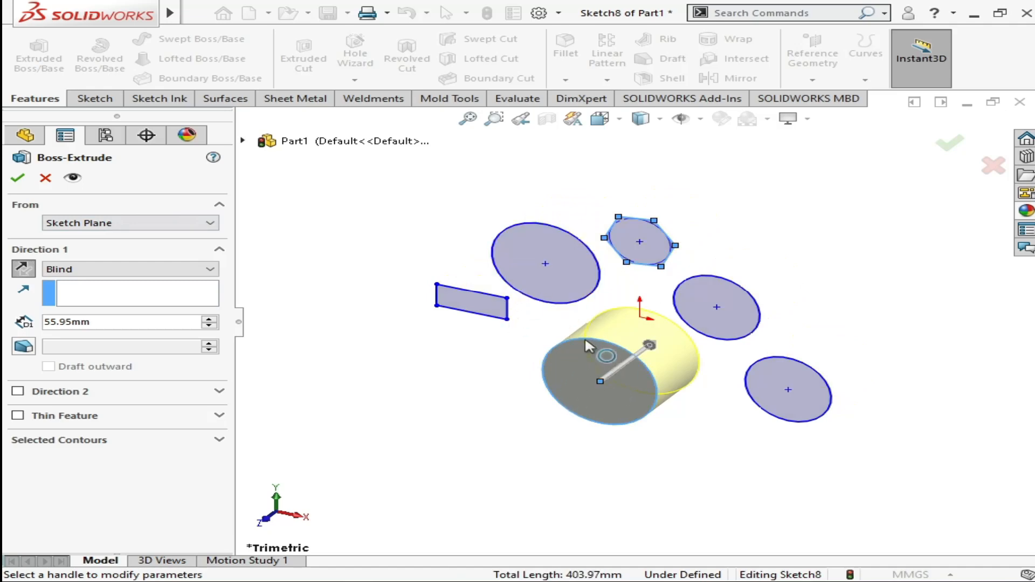
{"action": "left_click", "coordinate": [722, 331]}
{"action": "left_click", "coordinate": [561, 269]}
{"action": "left_click", "coordinate": [501, 302]}
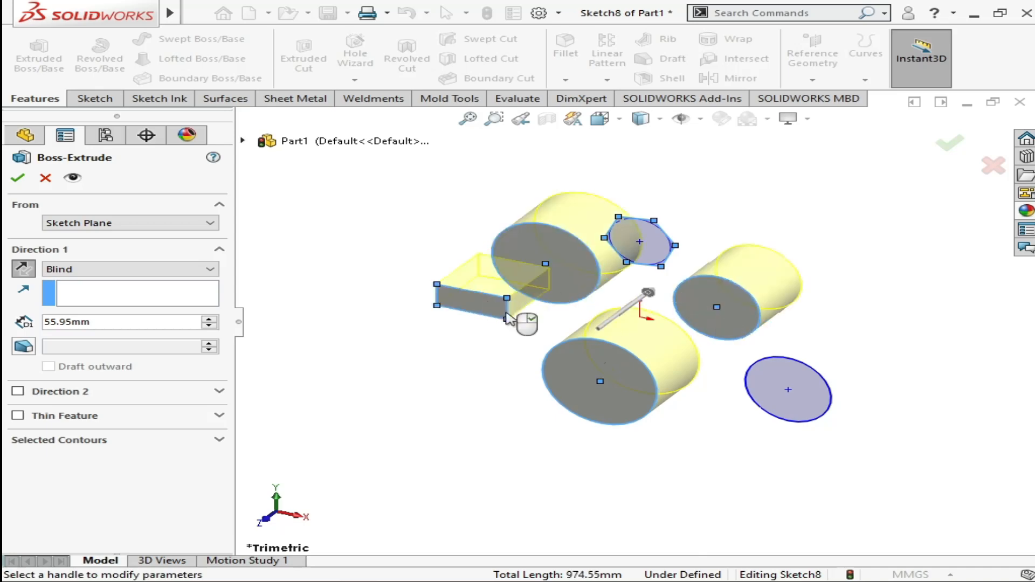
{"action": "left_click", "coordinate": [812, 409]}
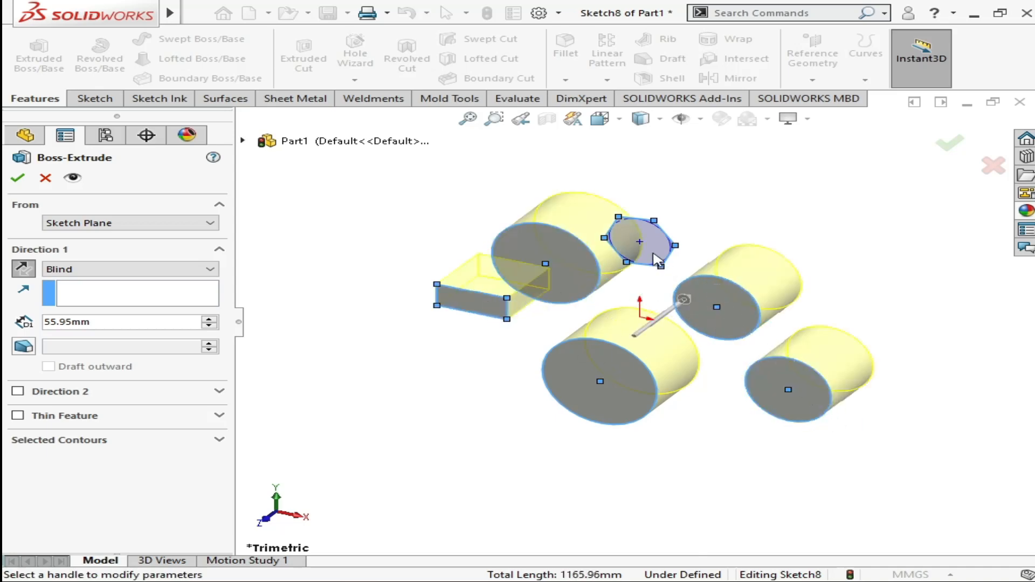
{"action": "left_click", "coordinate": [641, 259]}
{"action": "left_click", "coordinate": [664, 261]}
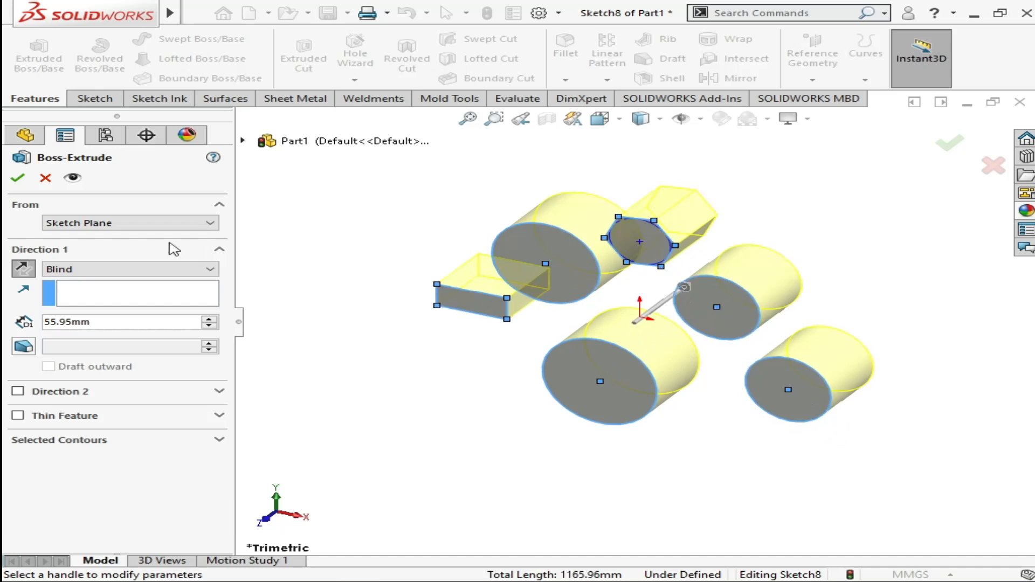
{"action": "left_click", "coordinate": [45, 177]}
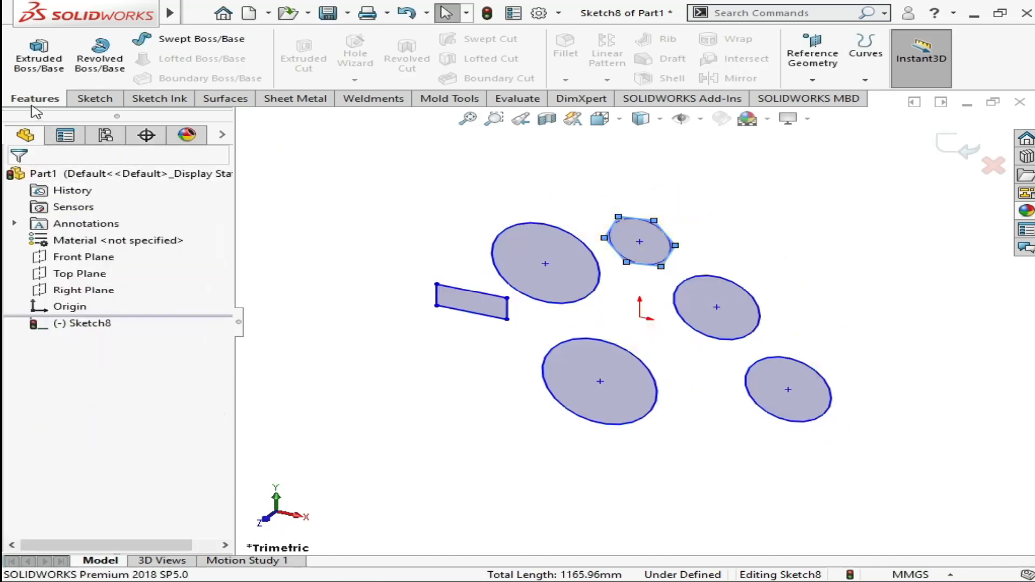
Extrude all six closed profiles of the sketch together as a blind boss 55.95 mm deep in the reversed direction
{"action": "left_click", "coordinate": [38, 67]}
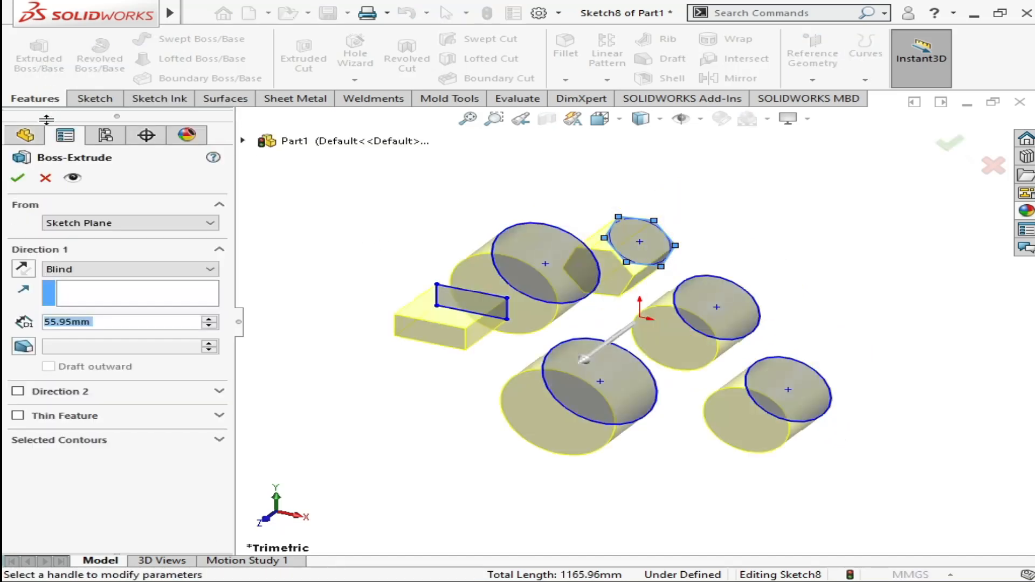
{"action": "left_click", "coordinate": [21, 266]}
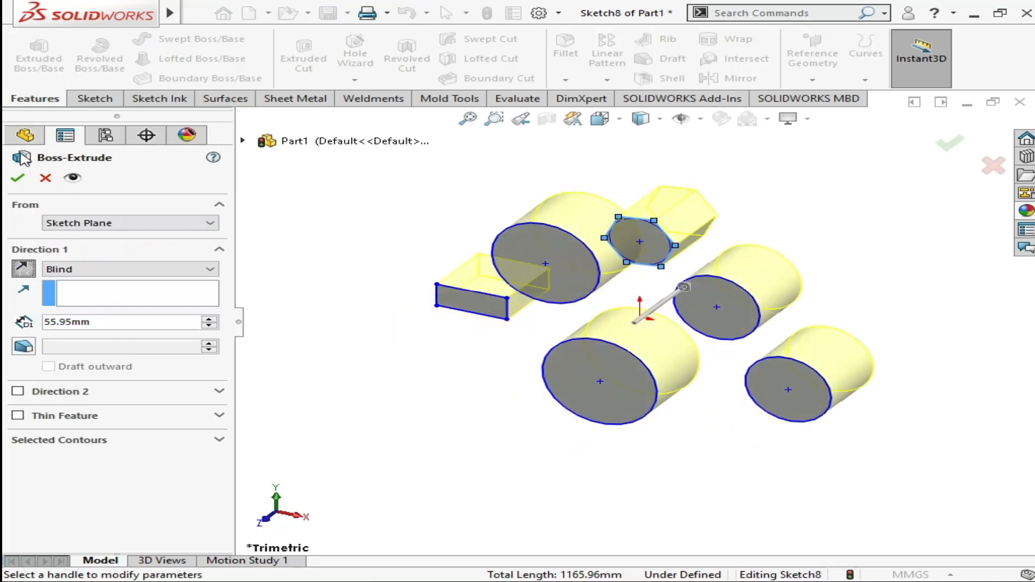
{"action": "left_click", "coordinate": [17, 182]}
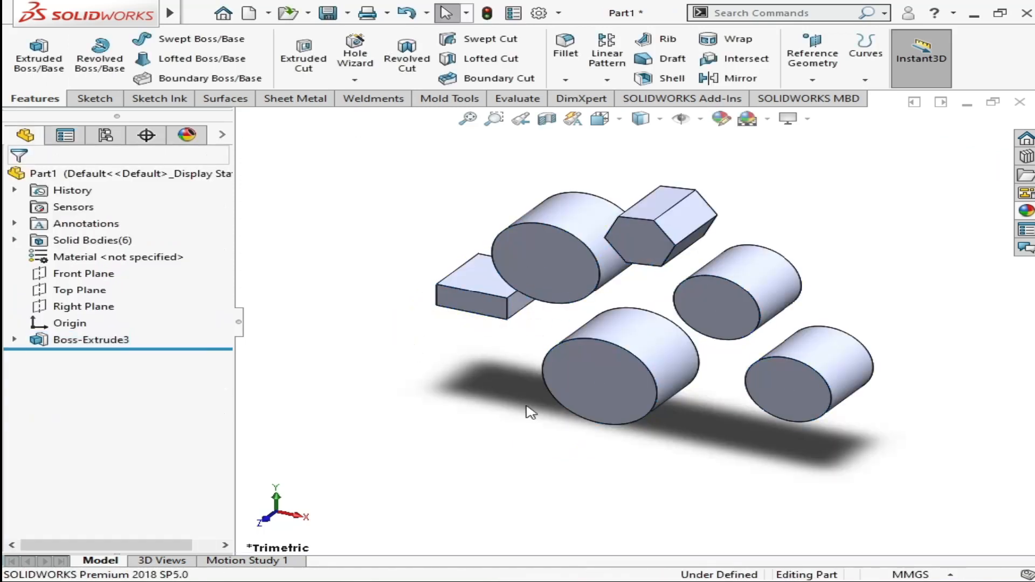
{"action": "middle_click_drag", "start_coordinate": [527, 406], "coordinate": [572, 340]}
{"action": "scroll", "coordinate": [702, 277], "scroll_direction": "up", "scroll_amount": 2}
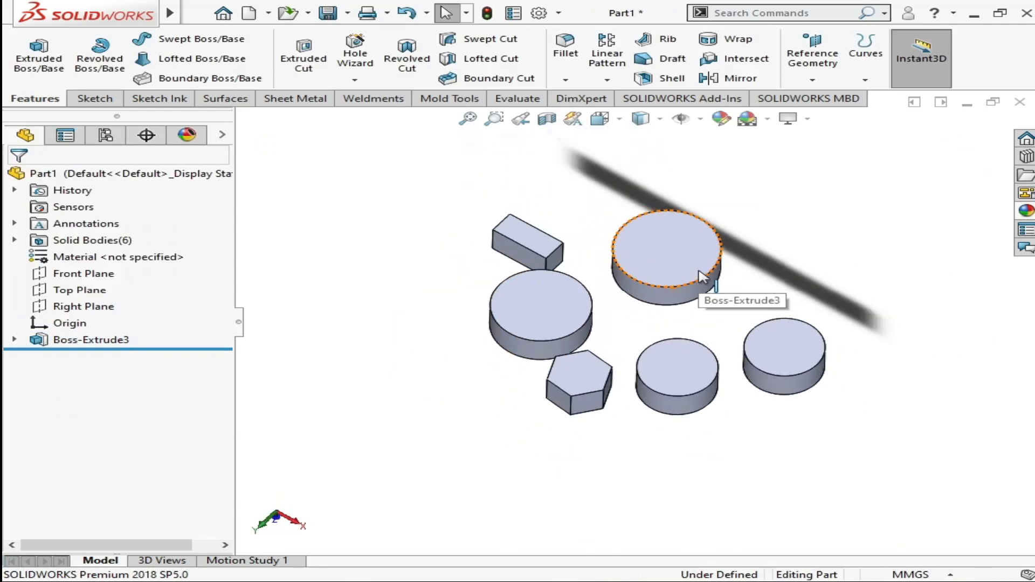
{"action": "scroll", "coordinate": [702, 276], "scroll_direction": "down", "scroll_amount": 2}
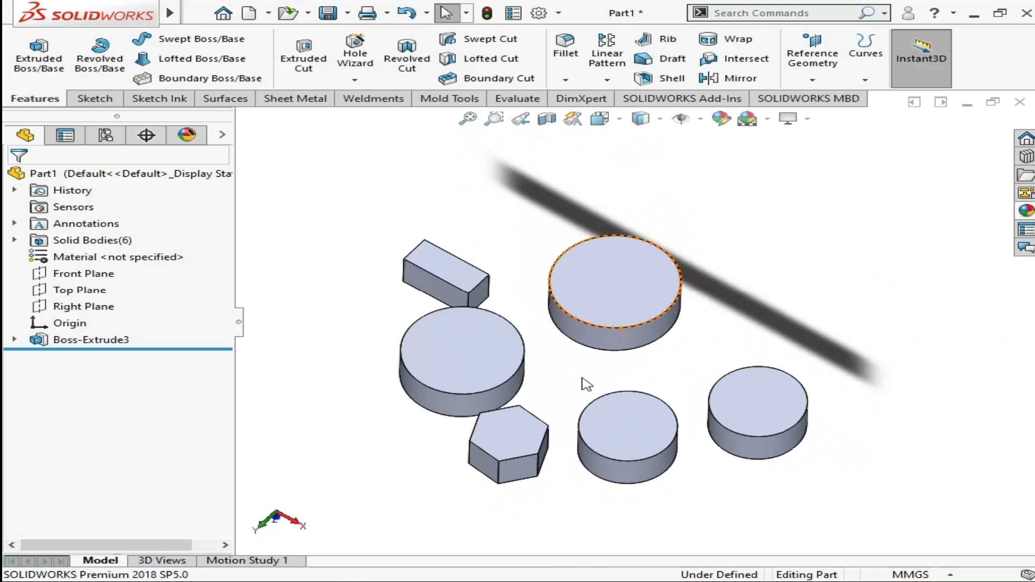